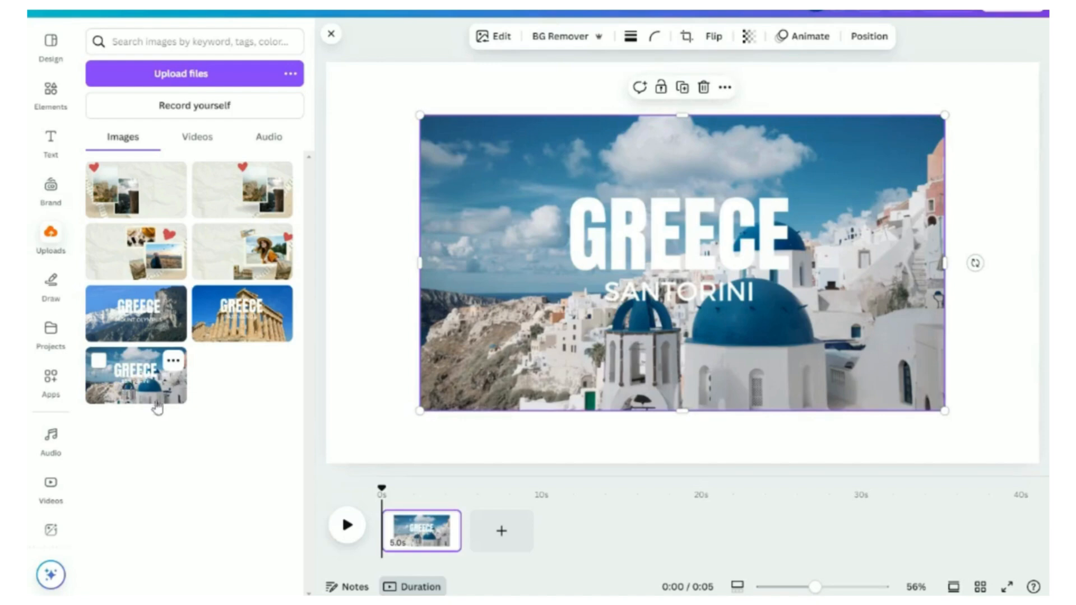
Step: Set the Greece Santorini image as the page background
right_click(614, 254)
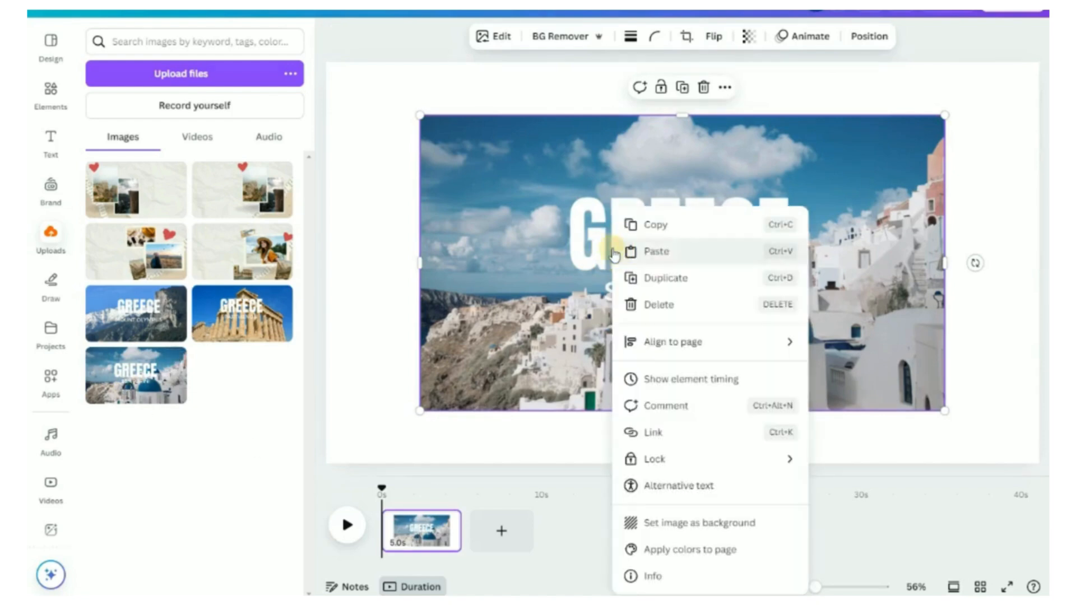
left_click(718, 529)
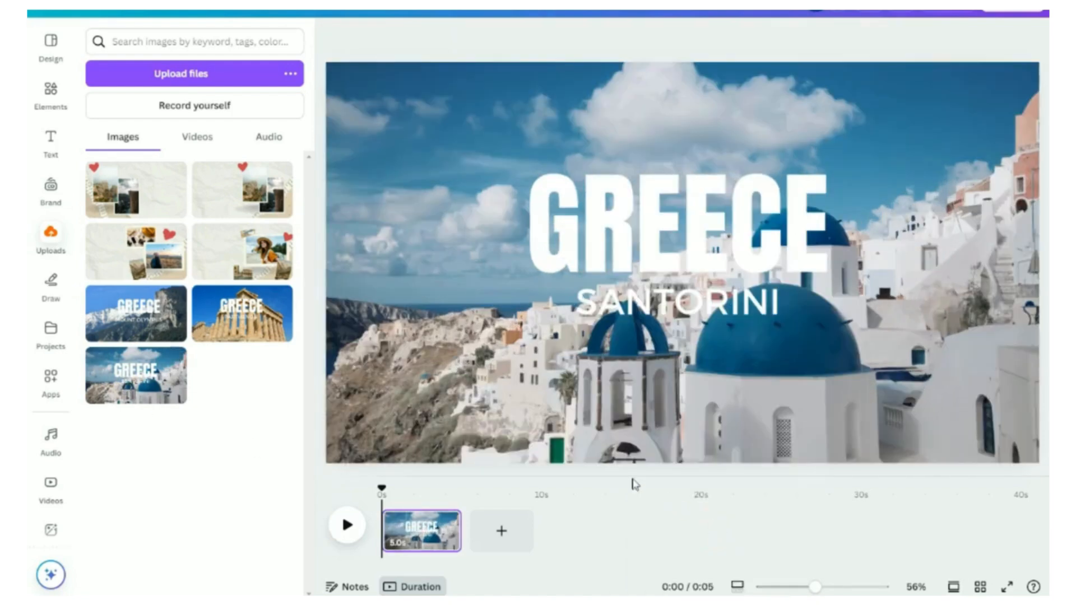
Step: Add the travel collage image from uploads and enlarge it over the page
left_click(229, 255)
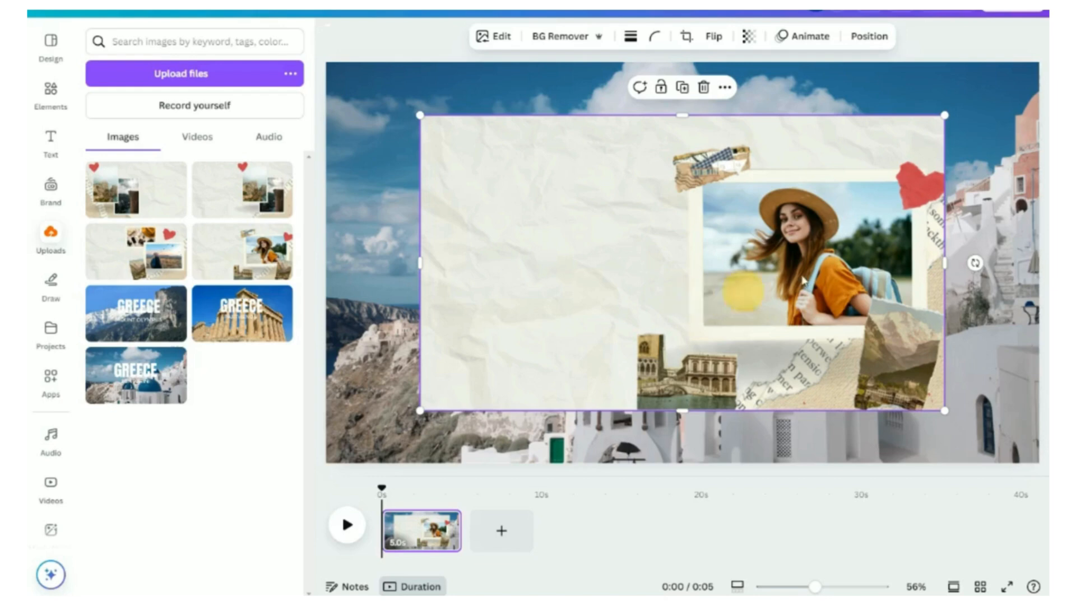
left_click_drag(947, 118, 1012, 76)
left_click_drag(427, 411, 356, 449)
left_click_drag(521, 312, 524, 313)
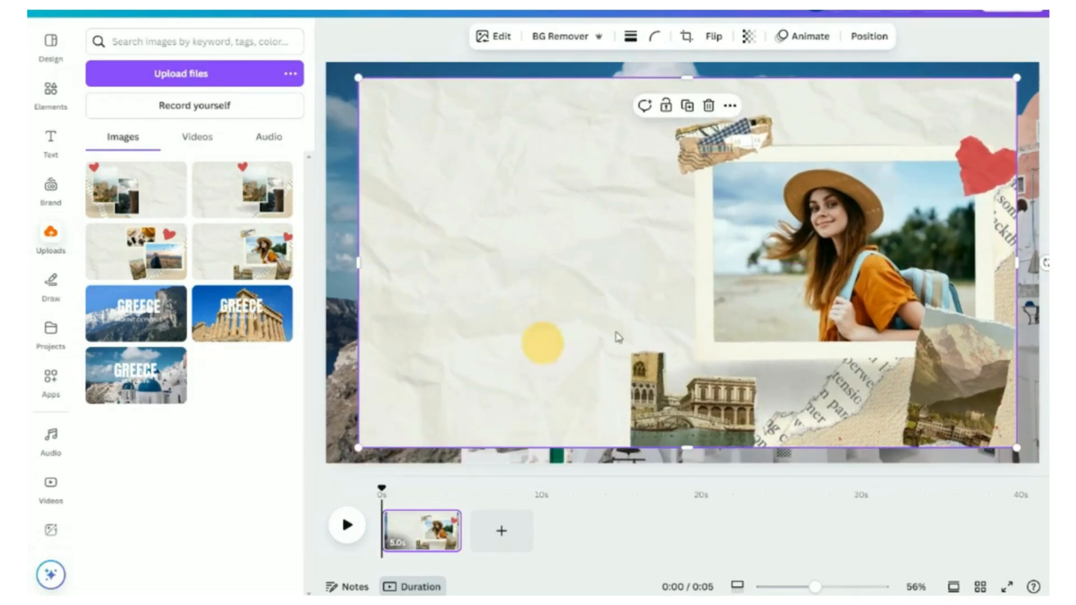
mouse_move(692, 75)
left_mouse_down()
mouse_move(691, 59)
mouse_move(677, 102)
mouse_move(682, 61)
left_mouse_up()
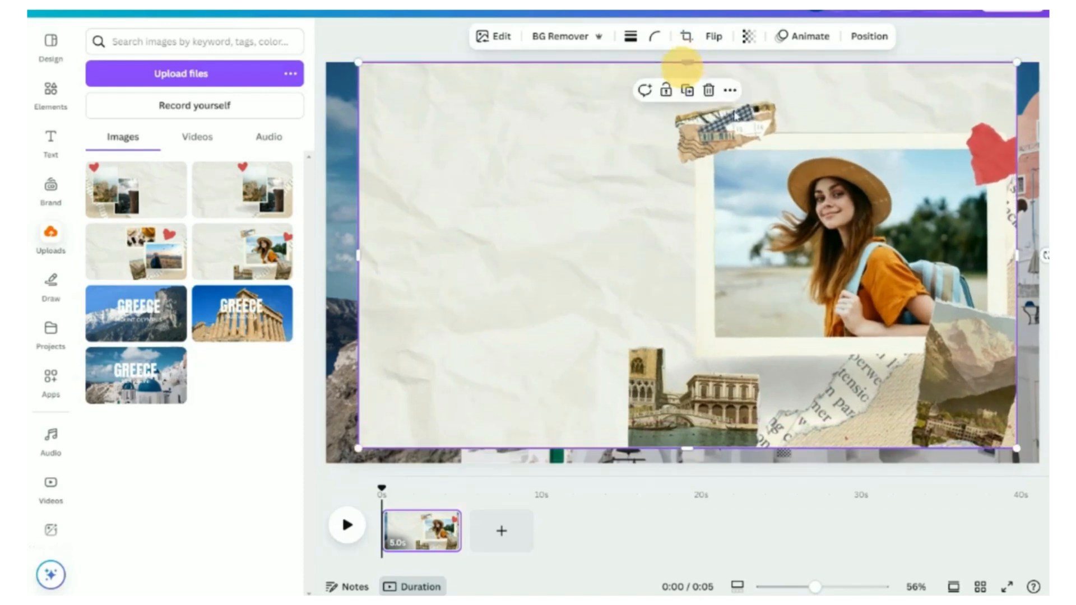
Step: Stretch the collage to the page's right and bottom edges, leaving a narrow Santorini strip on the left
left_click_drag(1019, 253, 1039, 255)
left_click_drag(697, 448, 696, 463)
left_click_drag(640, 351, 738, 328)
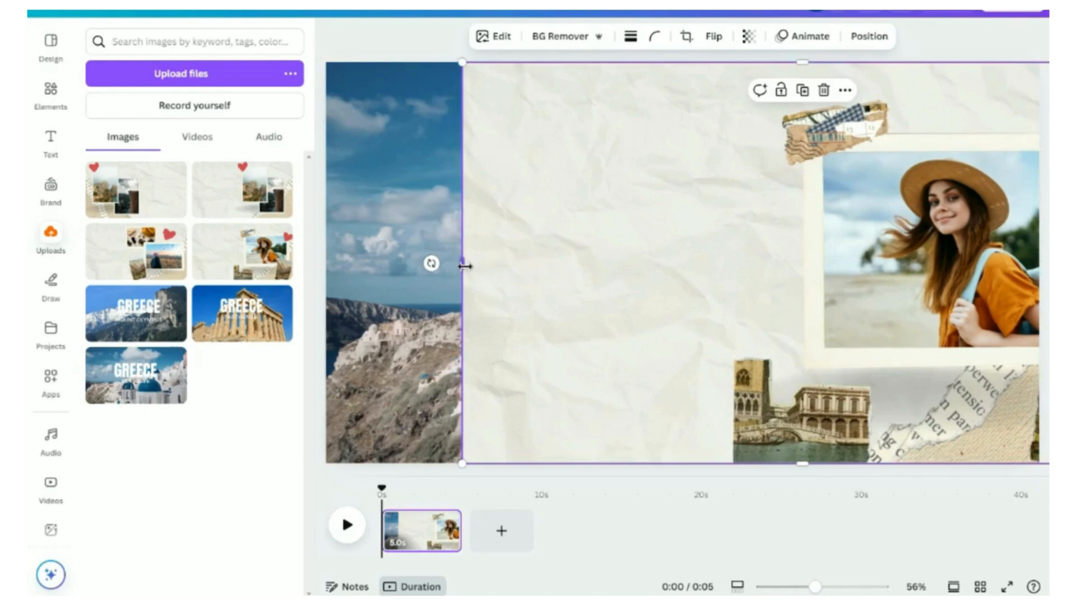
left_click_drag(465, 266, 427, 269)
mouse_move(547, 269)
left_mouse_down()
mouse_move(559, 268)
mouse_move(422, 260)
mouse_move(588, 254)
mouse_move(583, 269)
mouse_move(554, 257)
left_mouse_up()
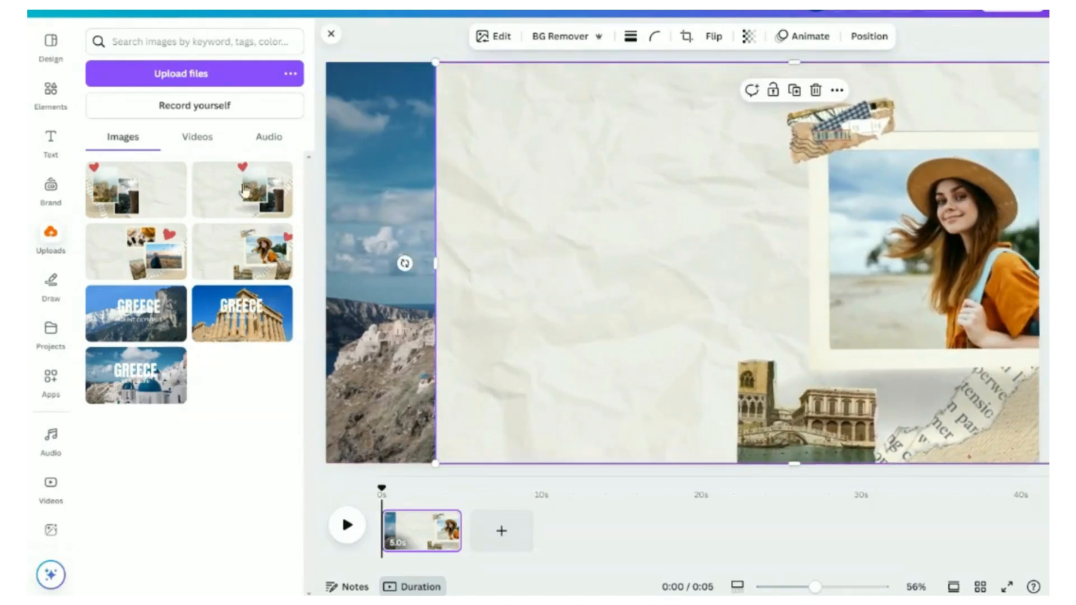
Step: Add the airplane graphic from recently used elements to the page
left_click(50, 90)
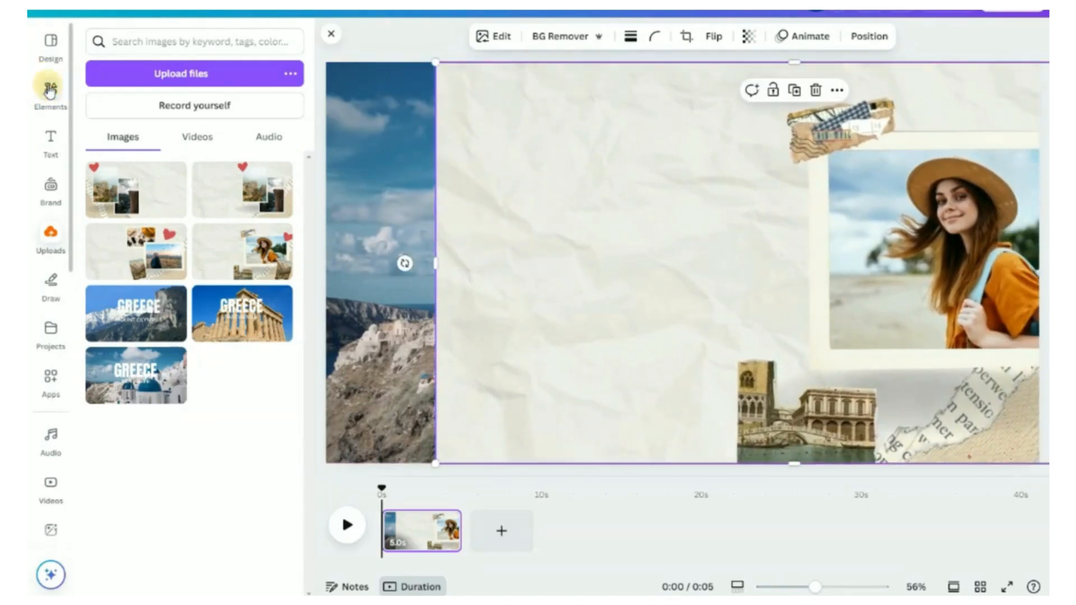
left_click(101, 148)
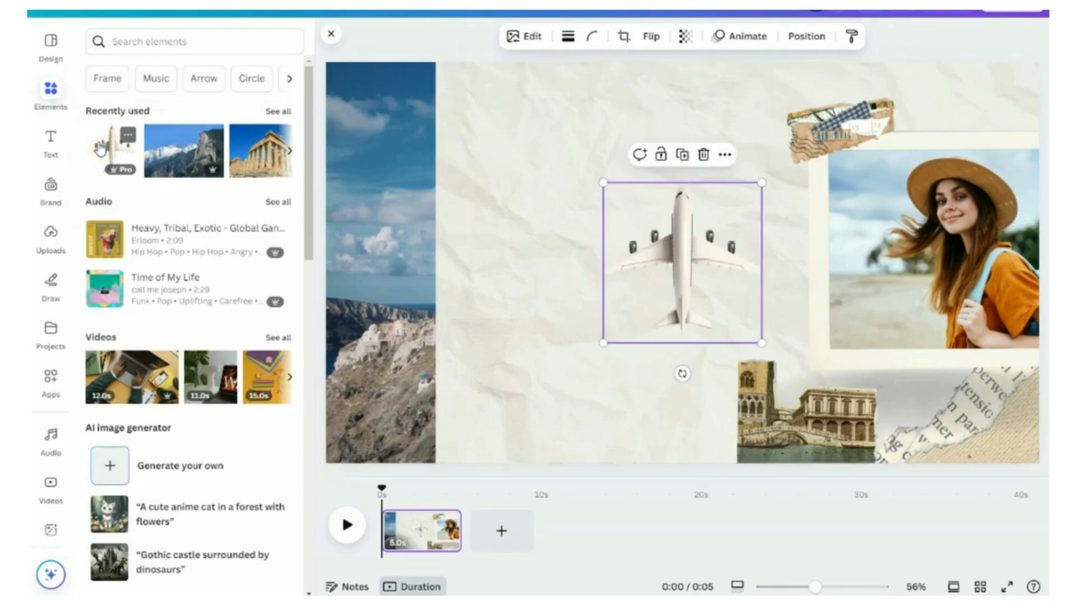
left_click(329, 39)
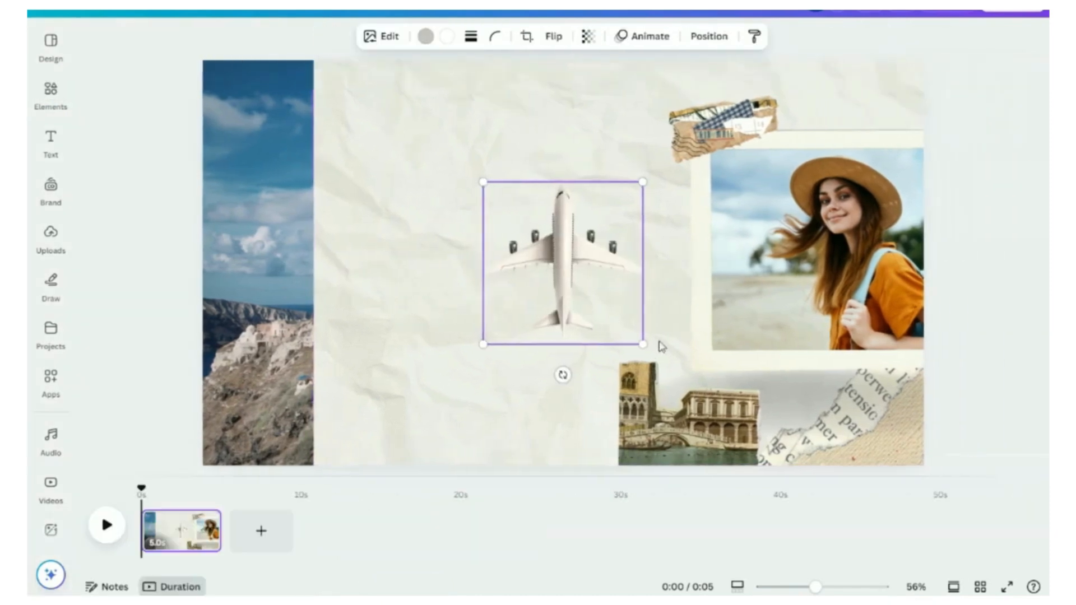
Step: Rotate the airplane to point right, enlarge it, and place it across the page's left edge
left_click_drag(562, 373, 391, 265)
left_click_drag(563, 262, 301, 260)
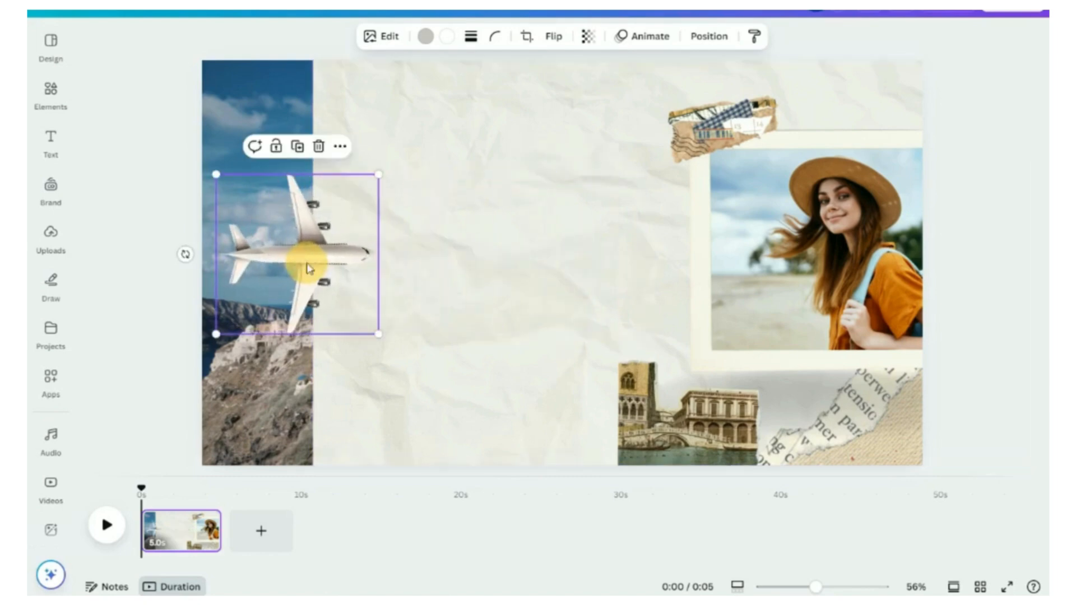
left_click_drag(380, 336, 538, 495)
left_click_drag(415, 329, 349, 244)
left_click_drag(474, 409, 519, 457)
left_click_drag(456, 341, 410, 322)
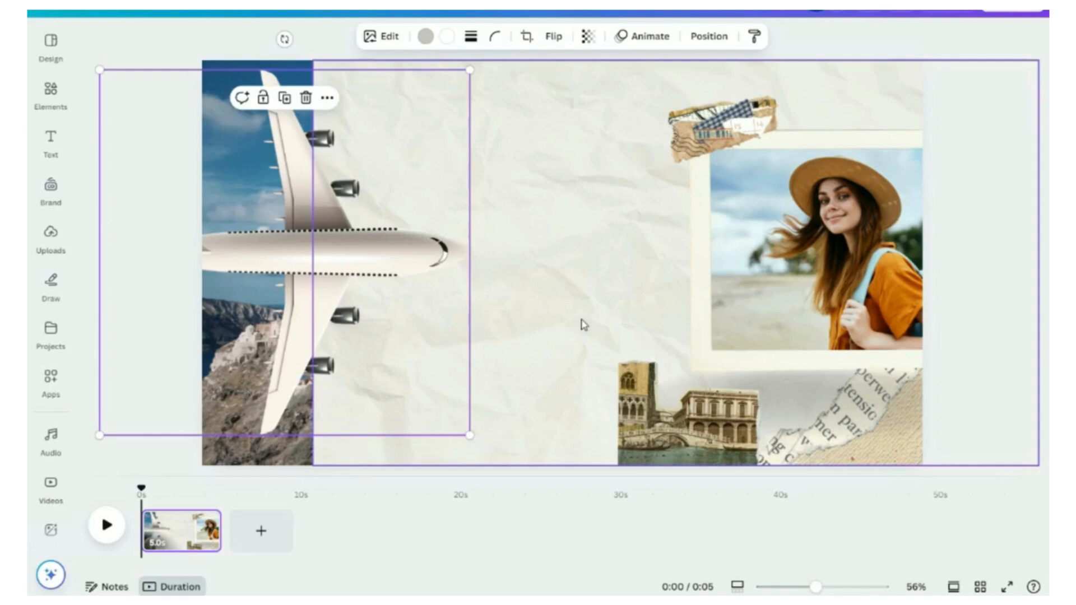
left_click_drag(313, 283, 351, 291)
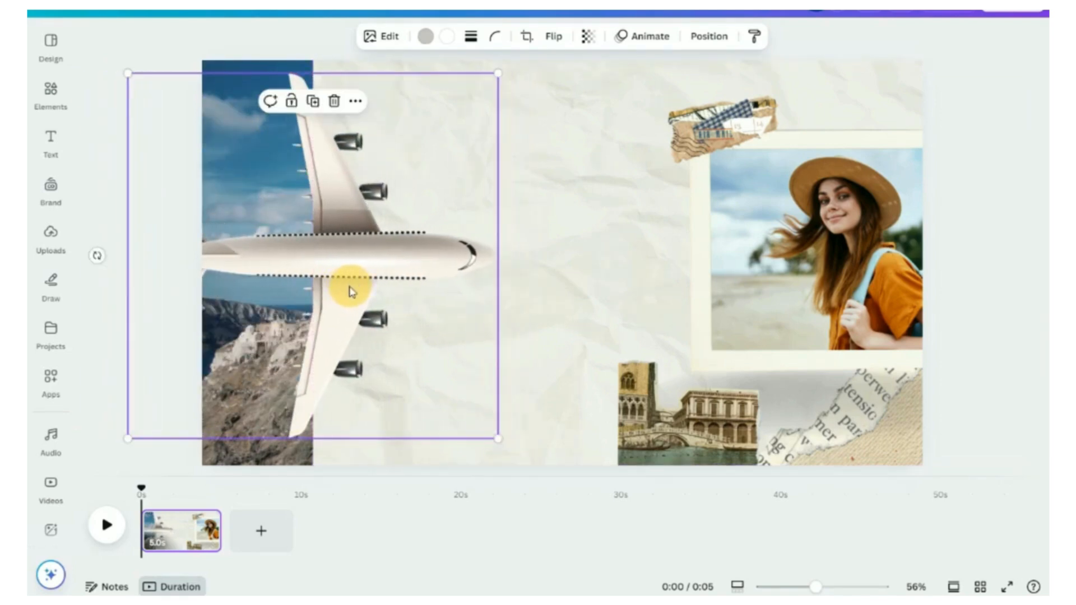
Step: Select the collage and airplane together, shift them left to fill the page, and group them
left_click(603, 270)
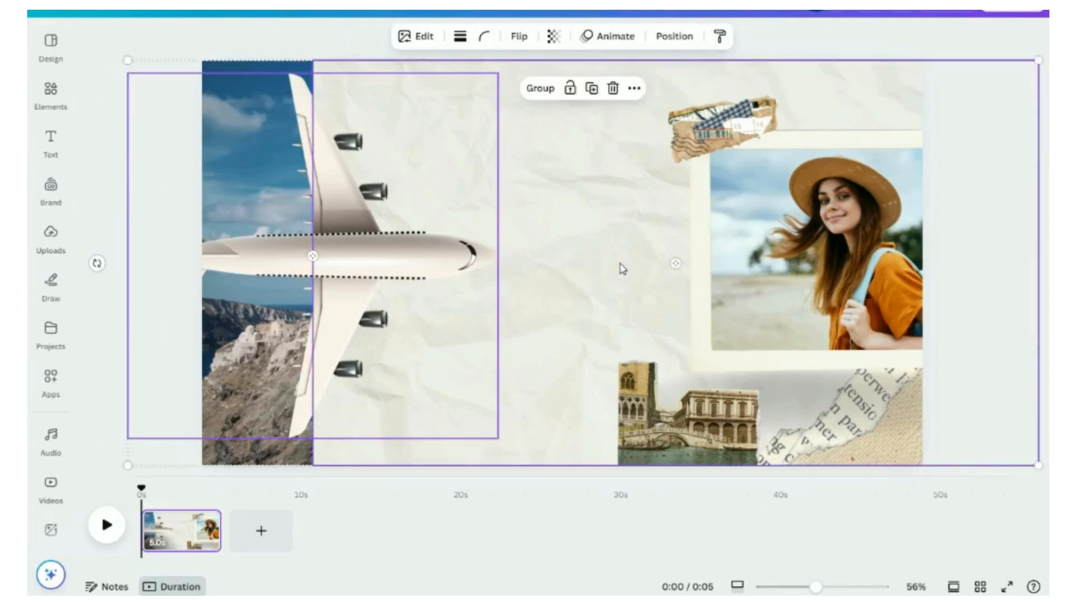
left_click_drag(603, 262, 508, 265)
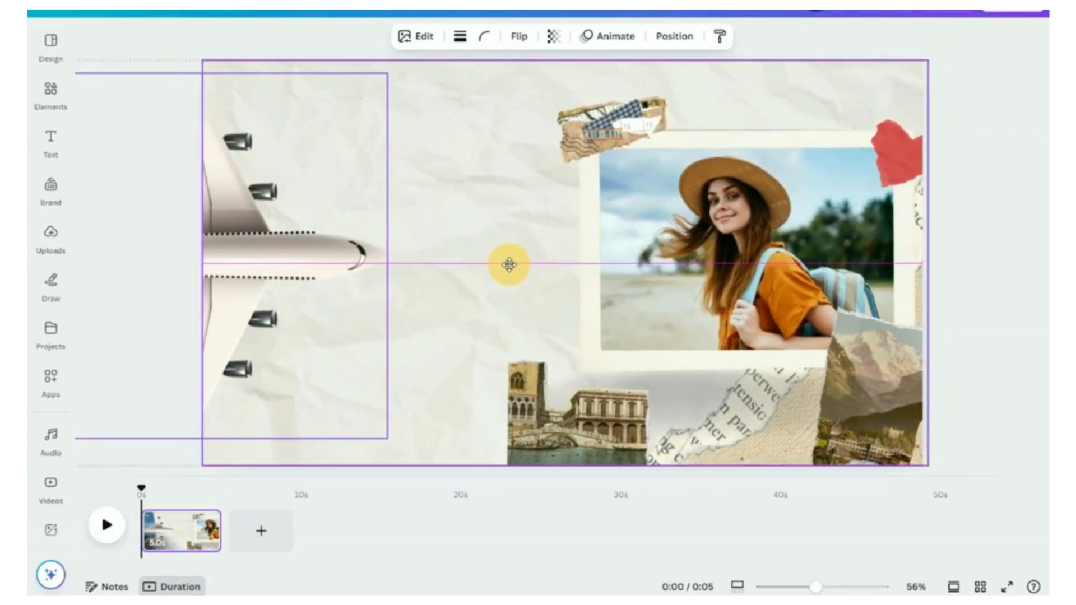
left_click_drag(510, 269, 511, 270)
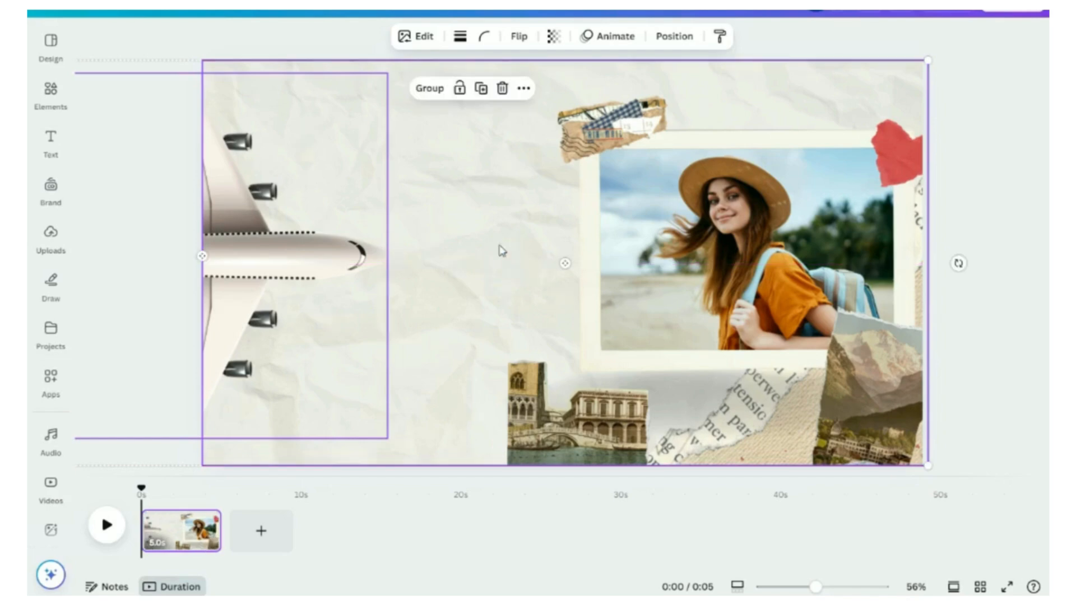
left_click(429, 90)
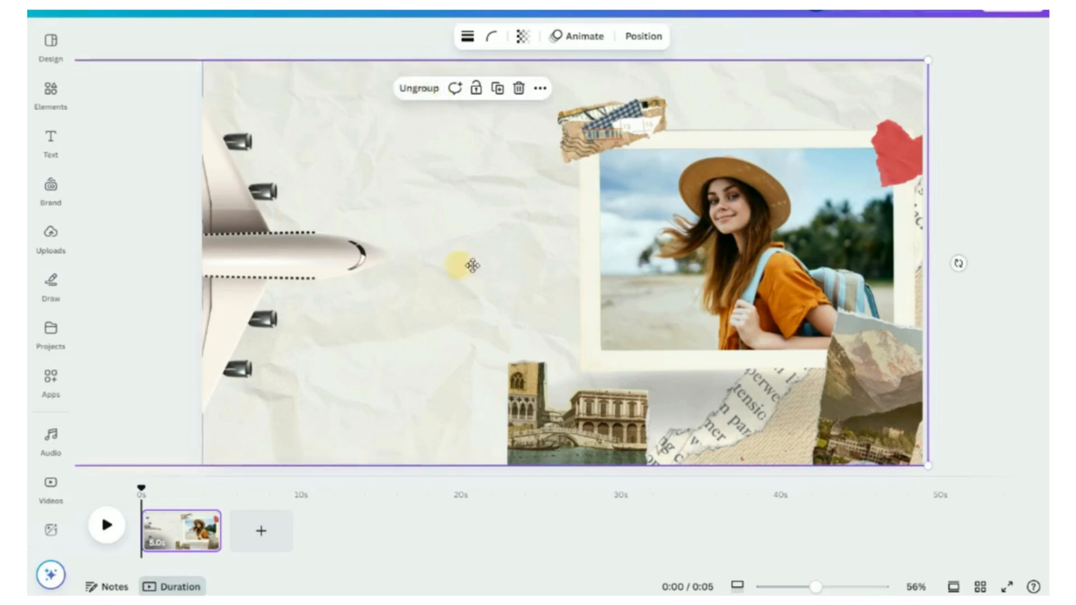
mouse_move(472, 265)
left_mouse_down()
mouse_move(572, 256)
mouse_move(459, 269)
left_mouse_up()
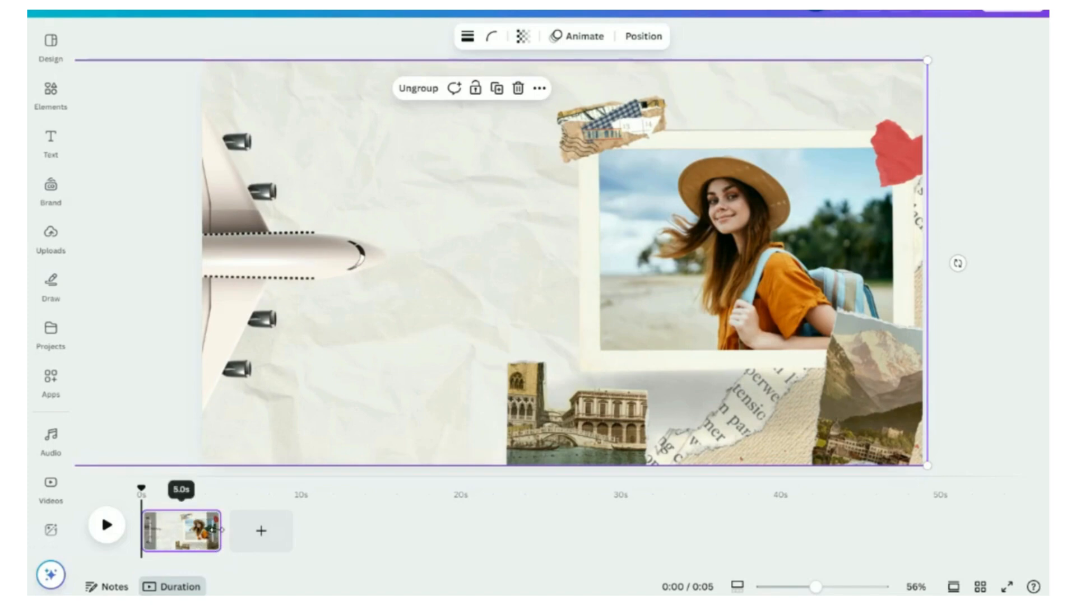
Step: Shorten the first page to 3.0 seconds and duplicate the page
left_click_drag(220, 530, 185, 532)
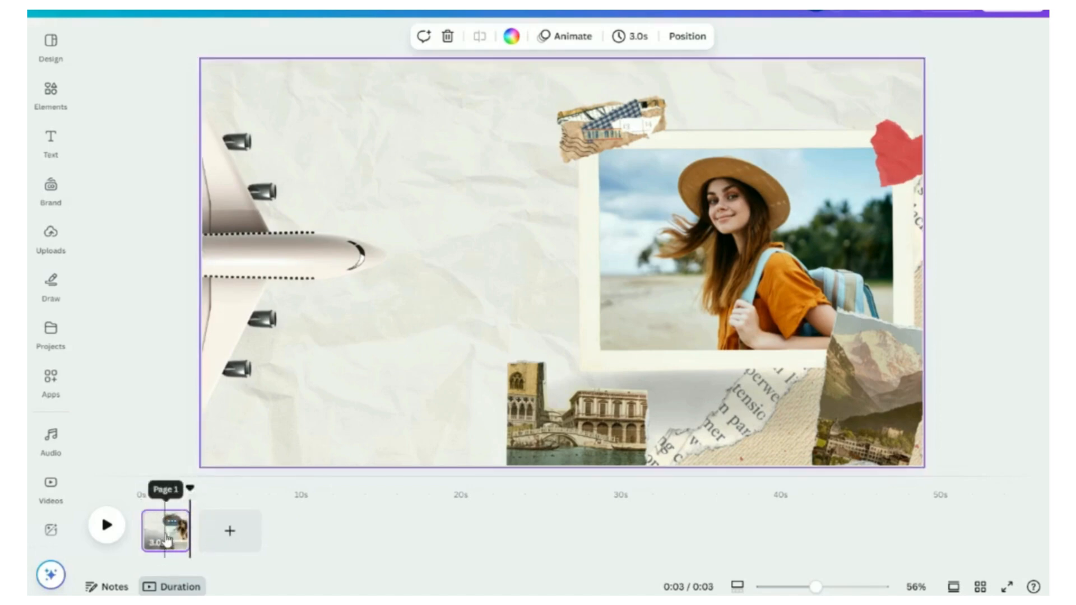
left_click(171, 522)
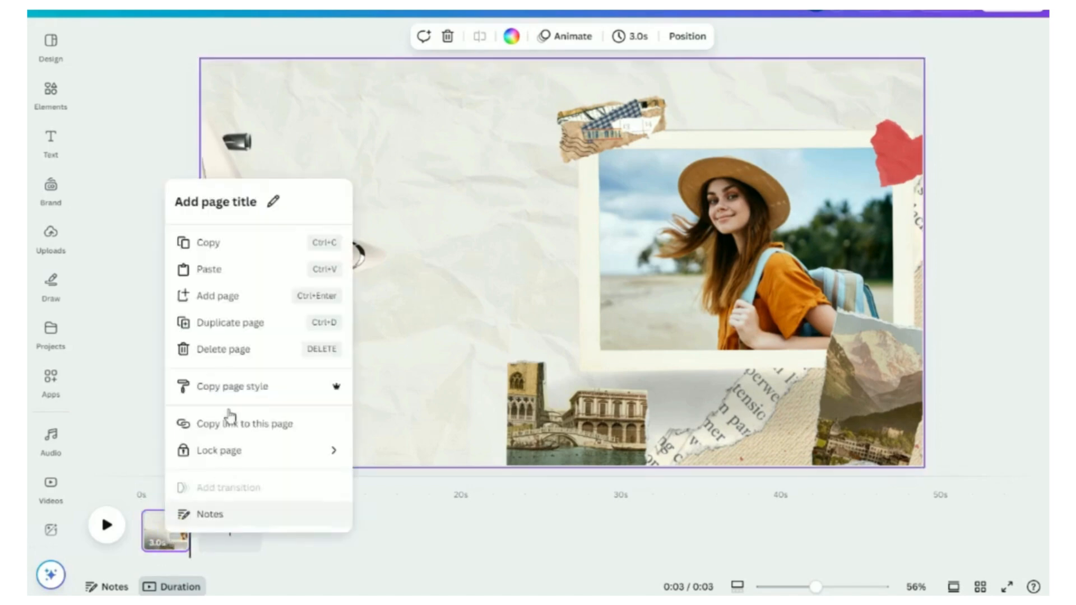
left_click(234, 330)
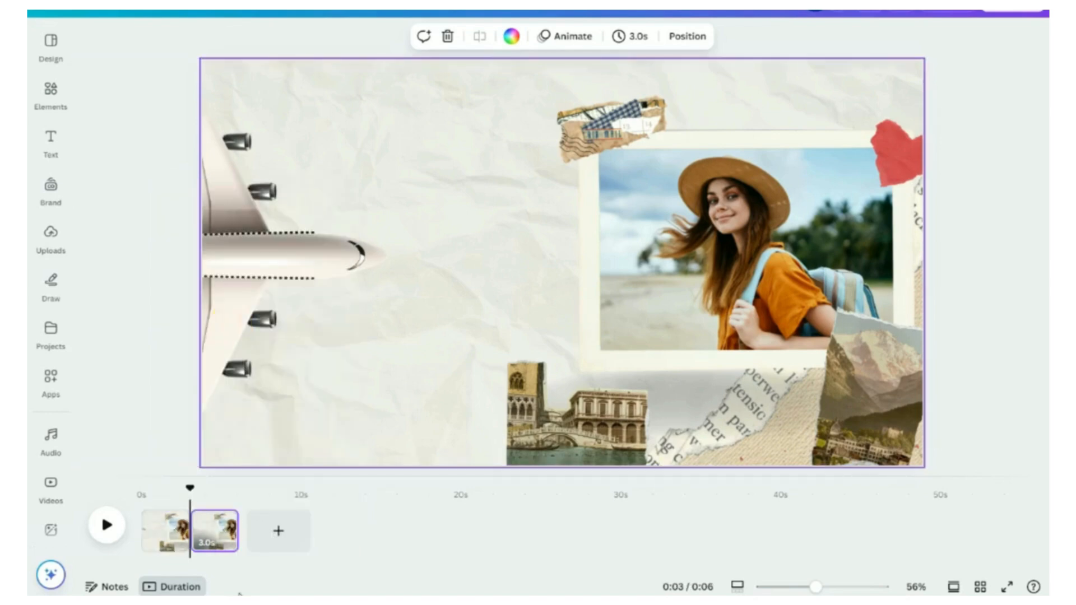
Step: On the second page, move the grouped collage and airplane off the page to the right
left_click(214, 536)
left_click(172, 532)
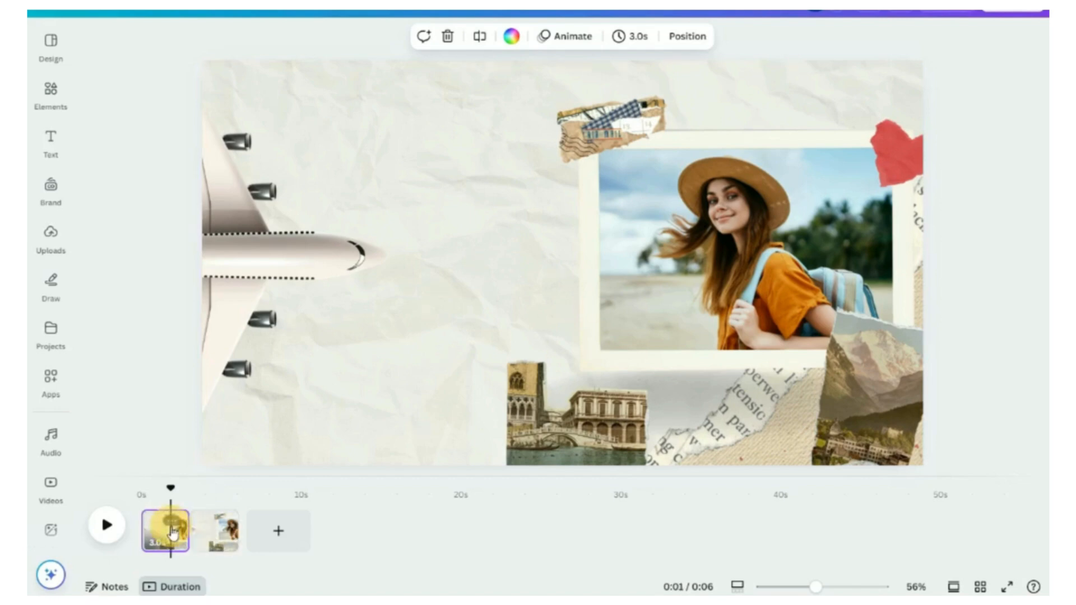
left_click(214, 532)
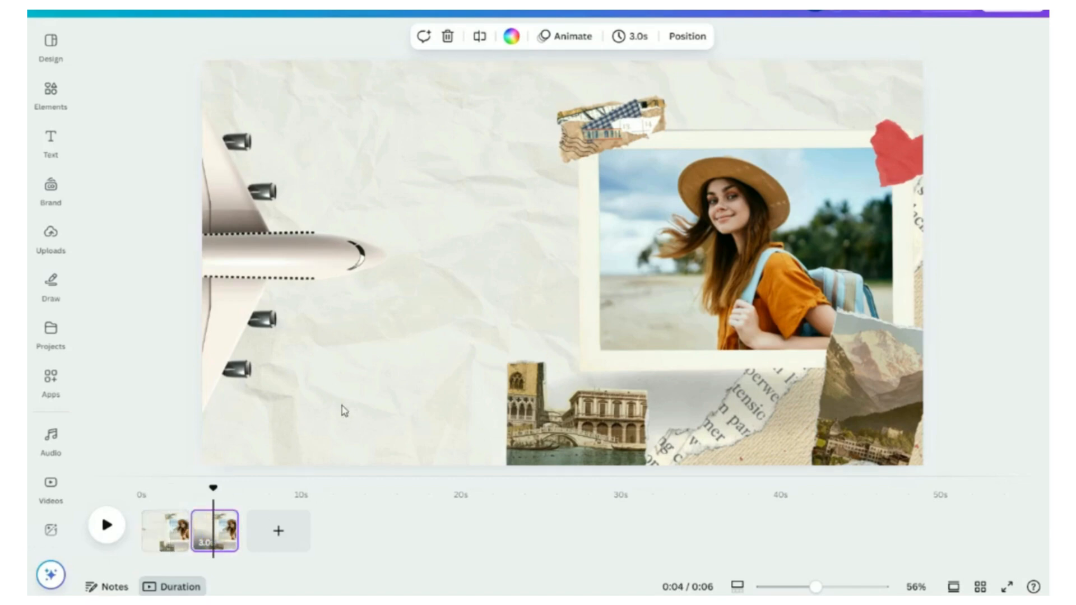
left_click(346, 363)
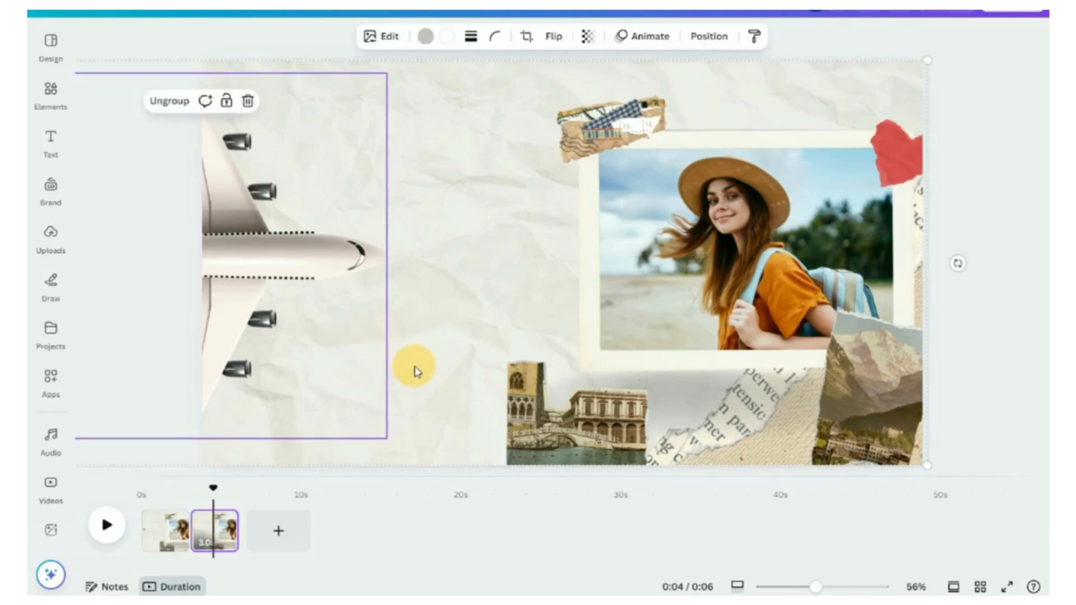
left_click_drag(422, 365, 979, 353)
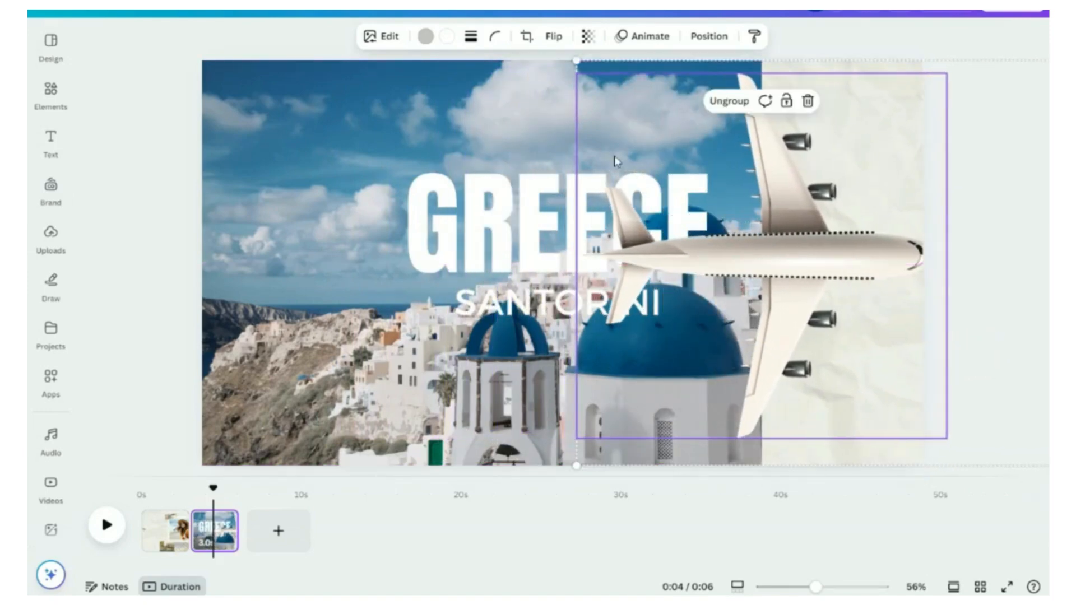
left_click_drag(677, 259, 1001, 259)
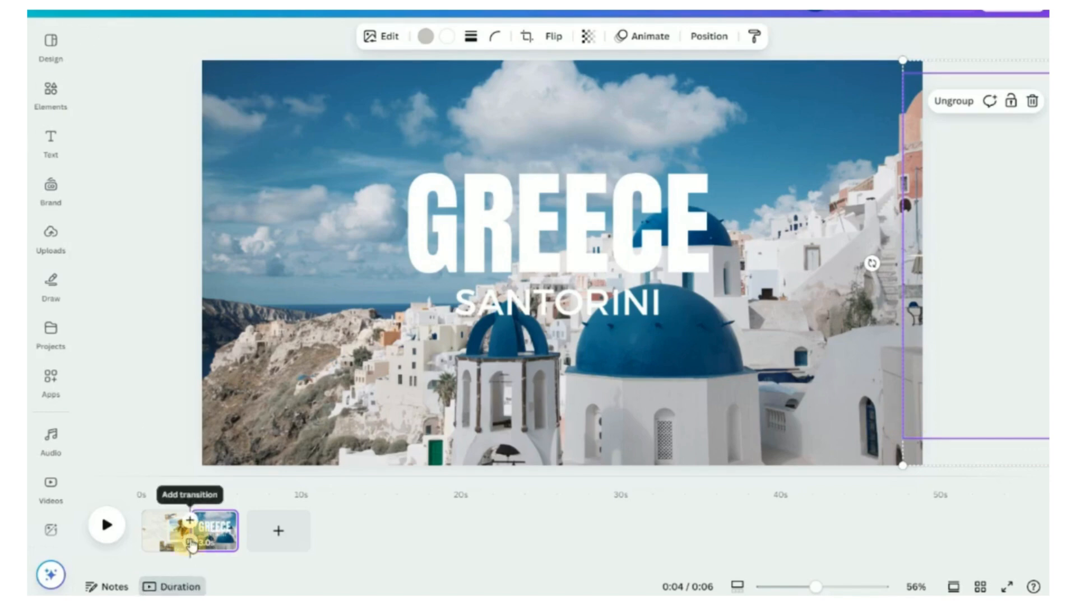
Step: Add a Match & Move transition between the two pages and preview it
left_click(191, 541)
left_click(109, 311)
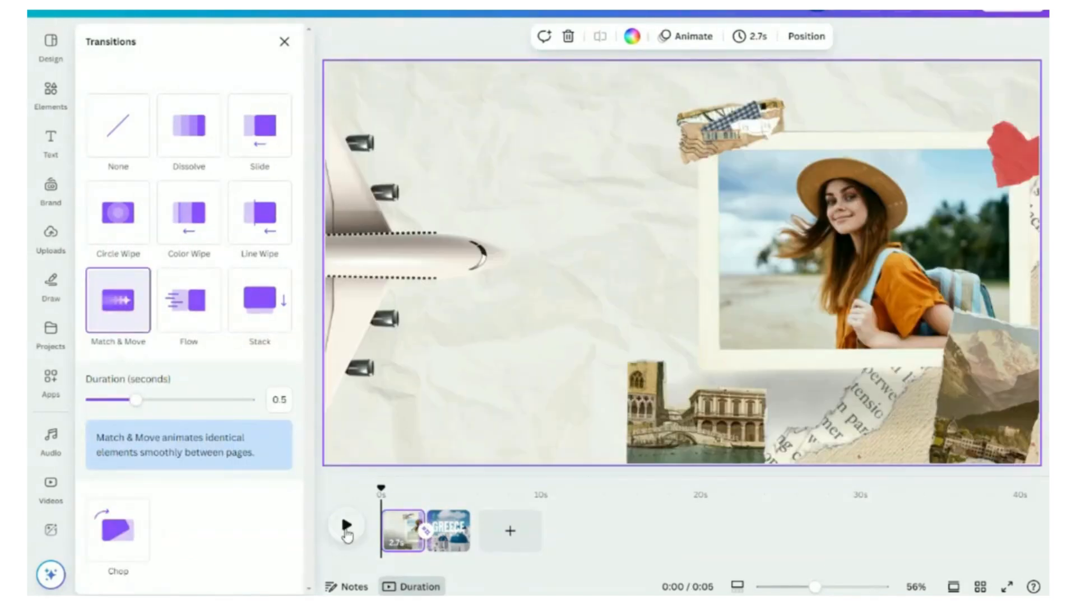
left_click(345, 527)
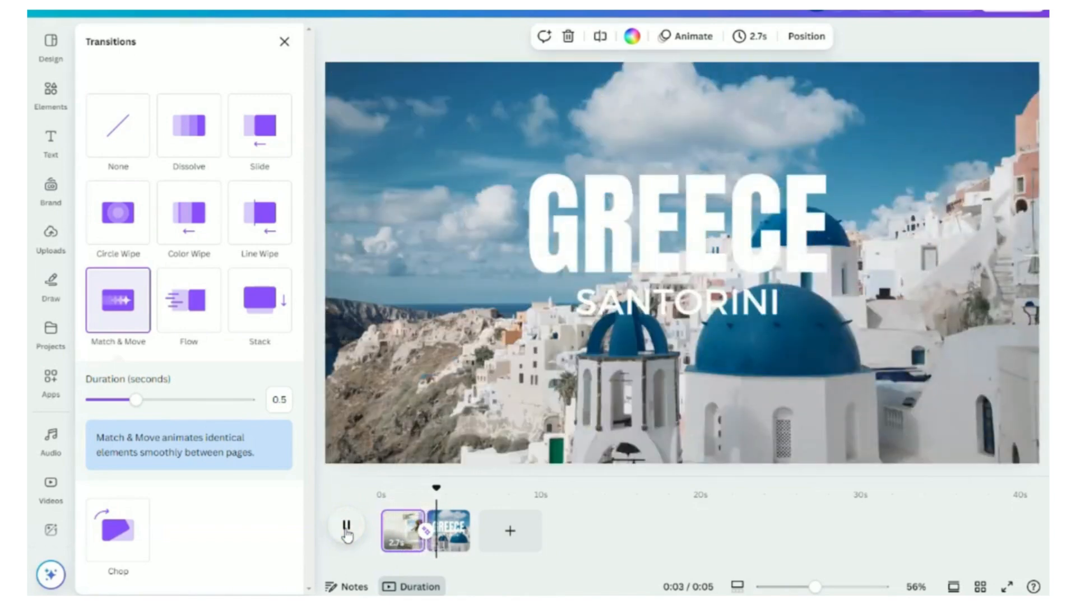
Step: Set the transition duration to 1.5 seconds and preview the animation again
left_click_drag(139, 401, 247, 399)
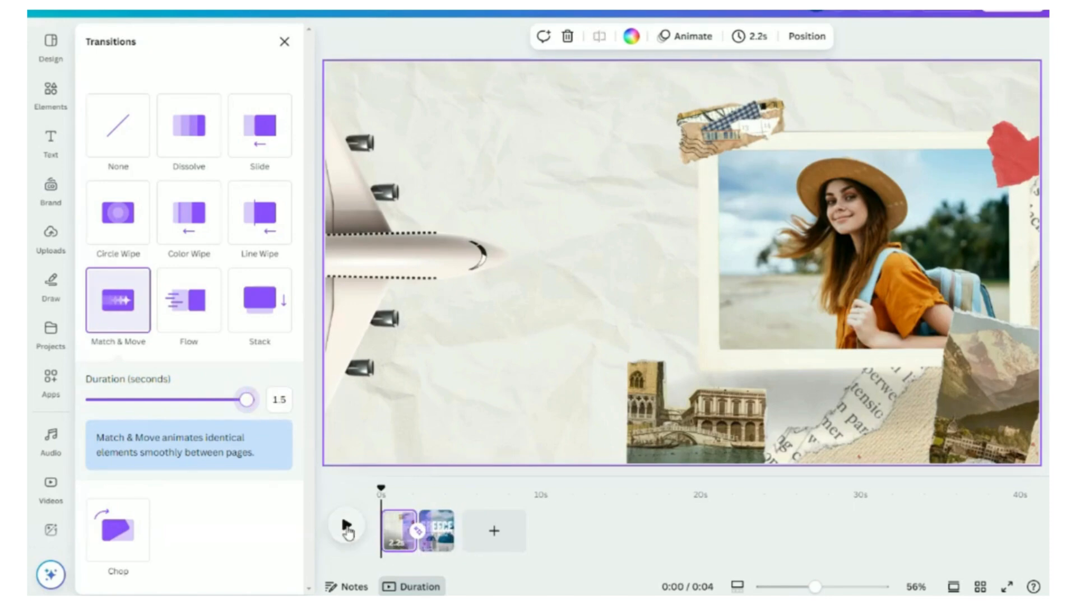
left_click(347, 528)
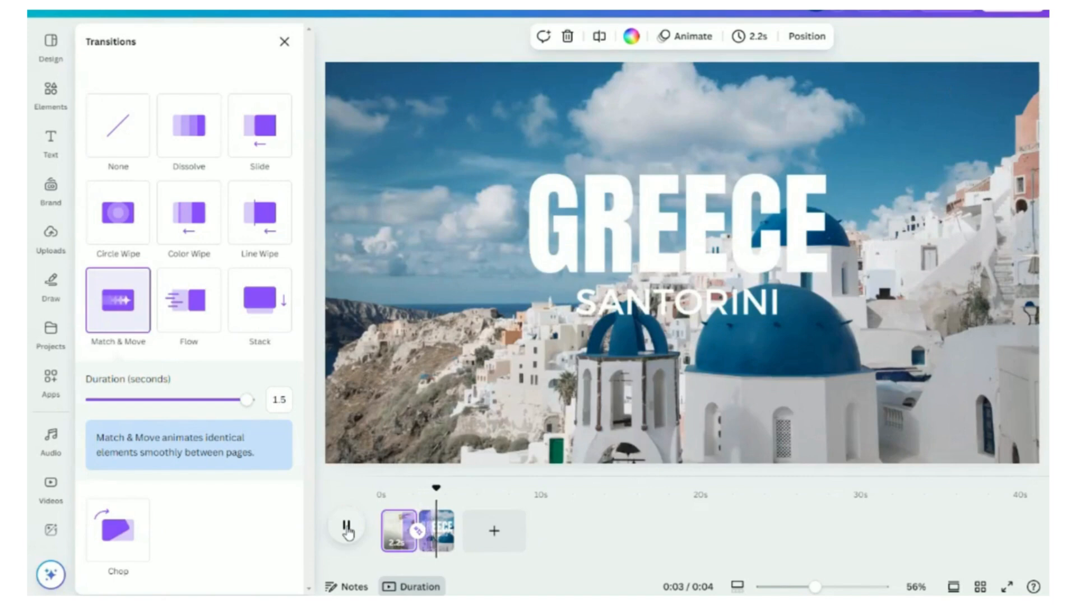
left_click(347, 528)
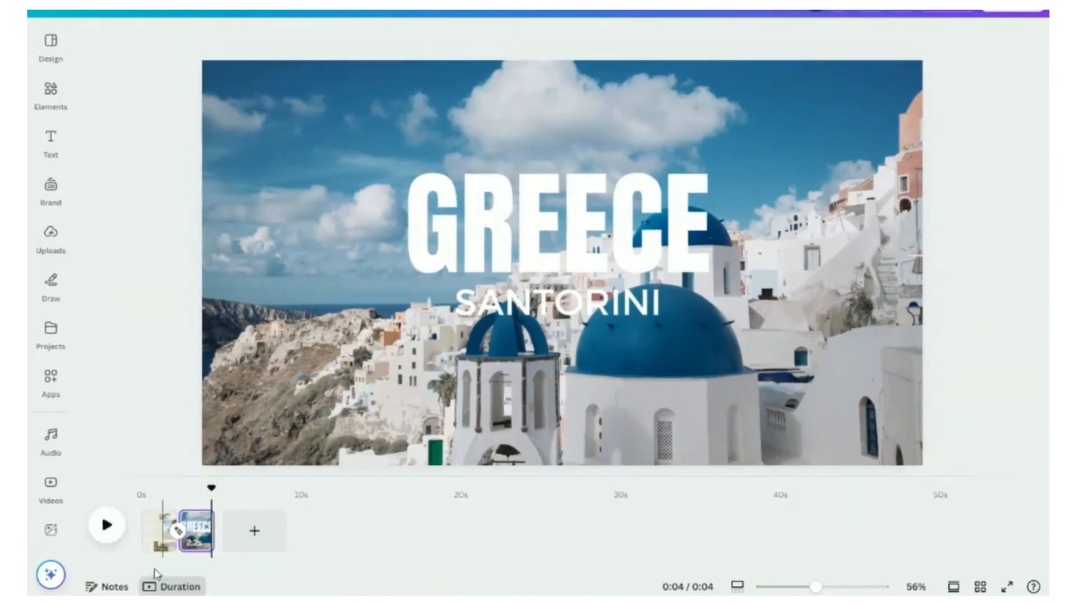
Step: On the first page, add the "My Travel Journey" text group and position it beside the airplane
left_click(158, 540)
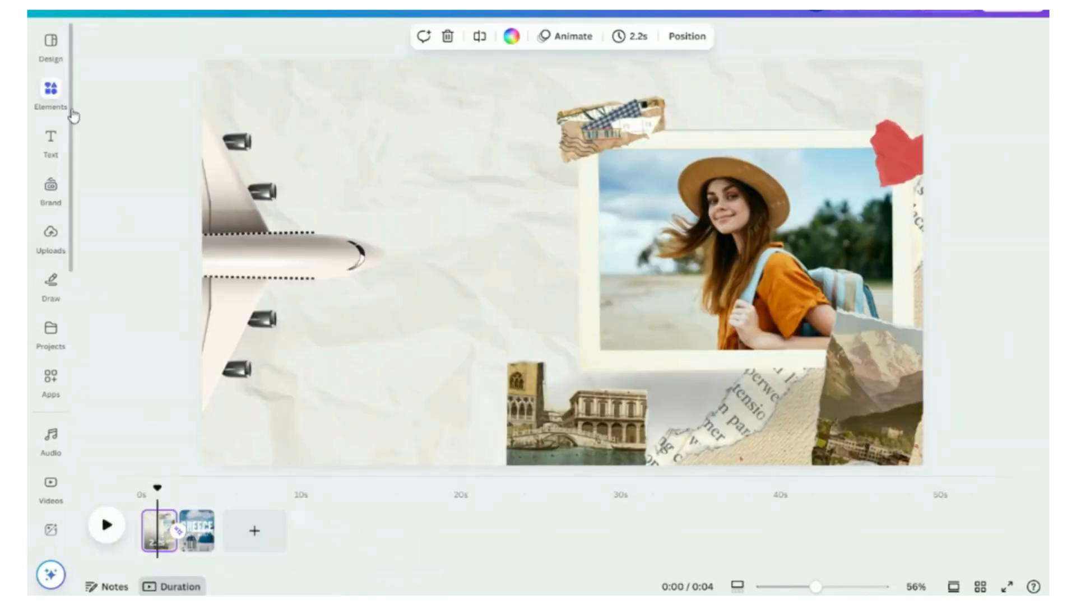
left_click(50, 140)
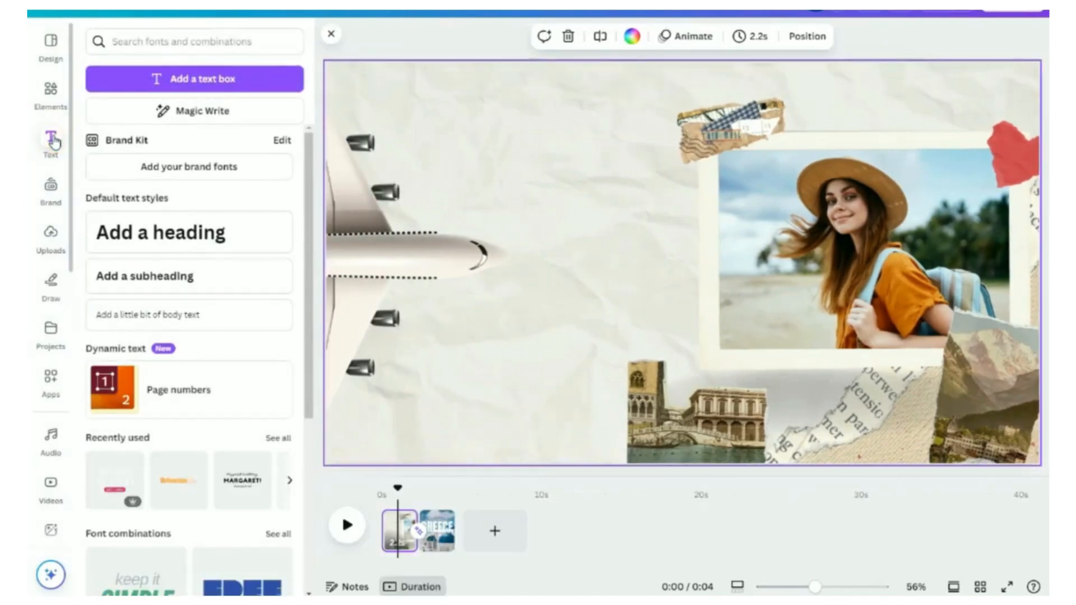
right_click(546, 189)
left_click(584, 242)
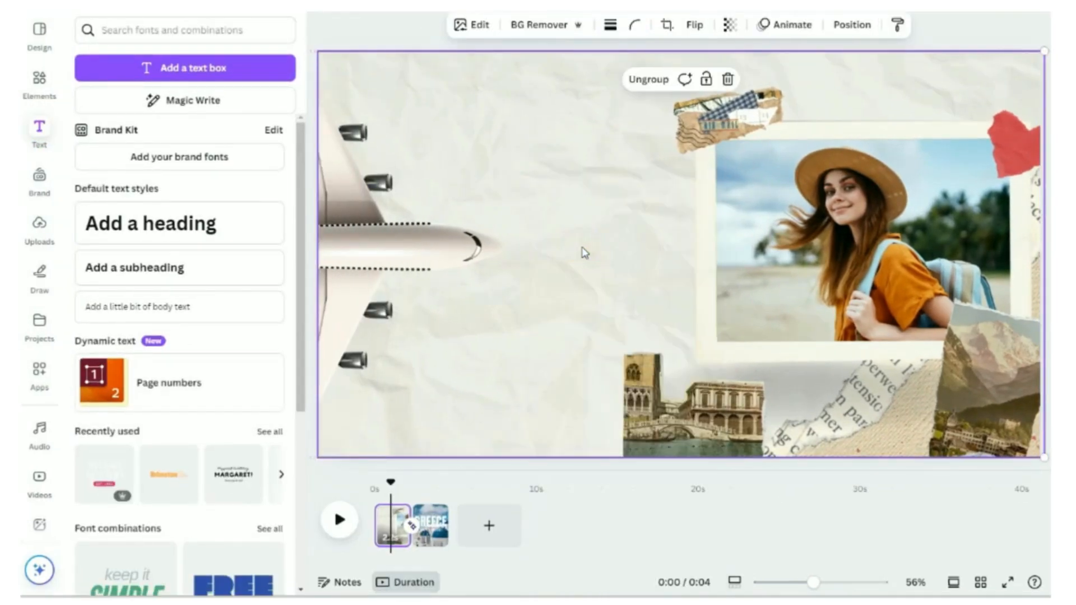
left_click_drag(526, 227, 604, 248)
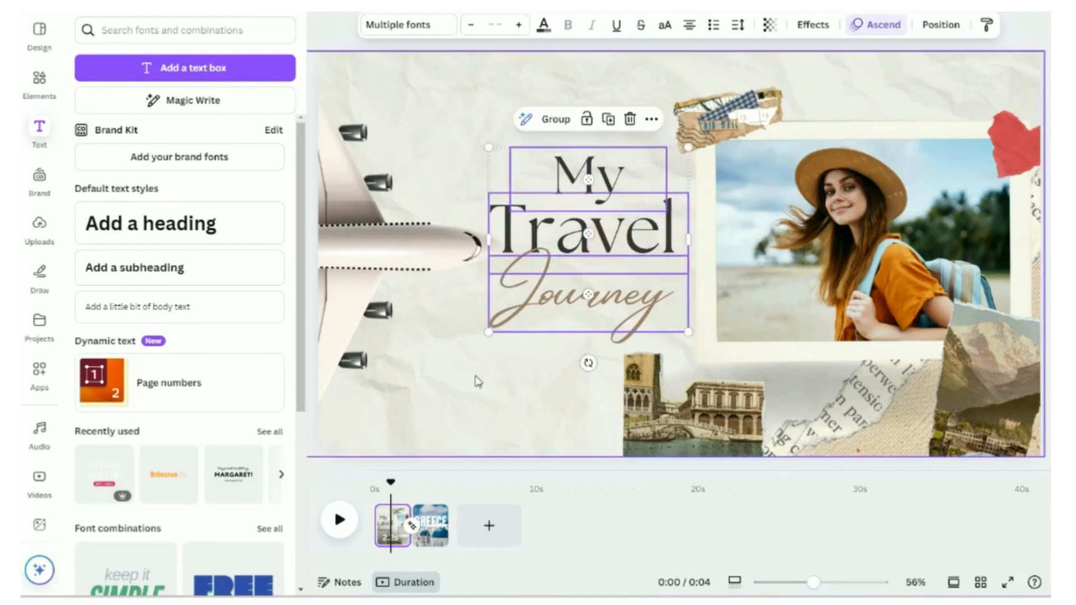
Step: Select all three title text lines and speed up their Ascend text animation slightly
left_click(476, 378)
left_click(324, 26)
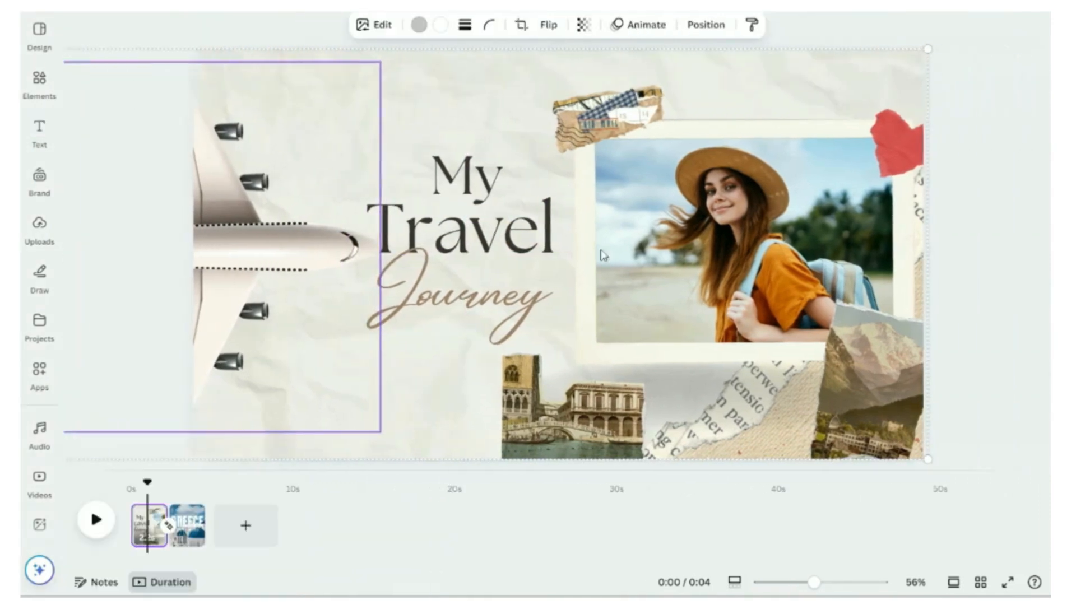
left_click(479, 178)
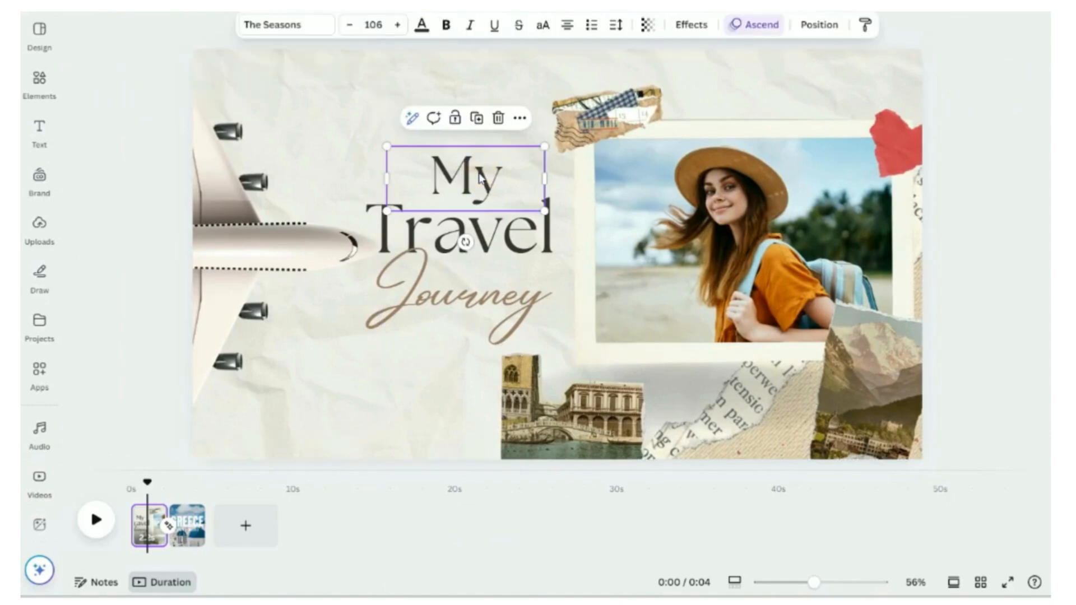
left_click(513, 274)
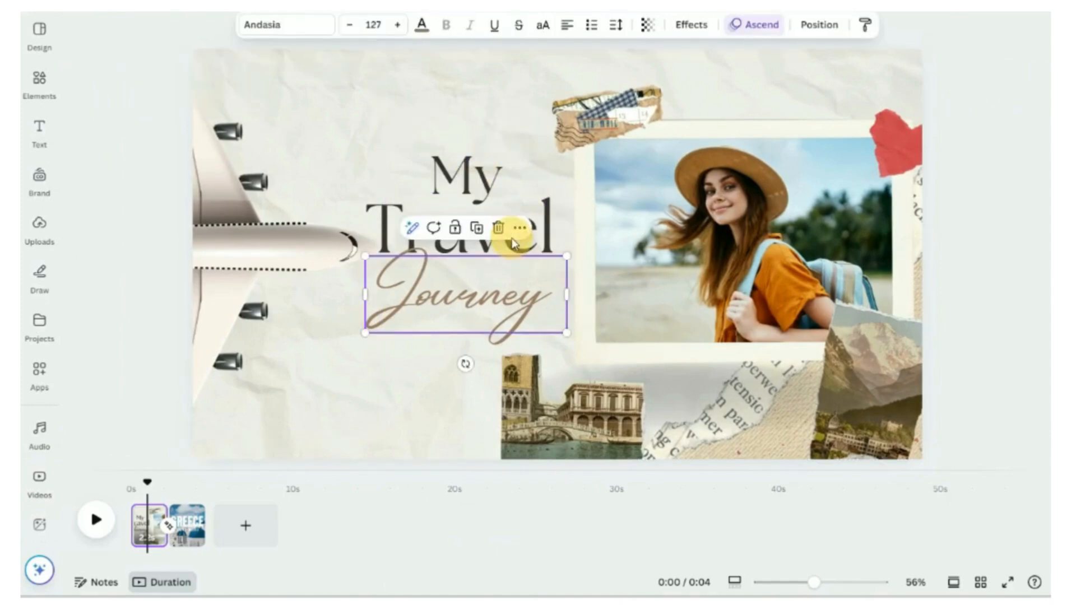
left_click(552, 229)
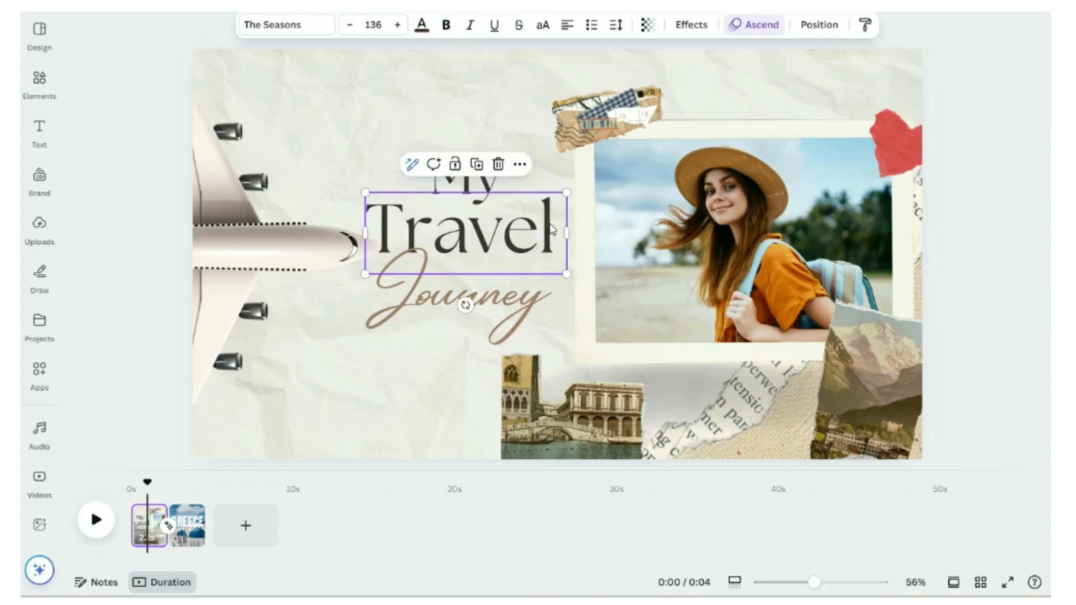
left_click(542, 301)
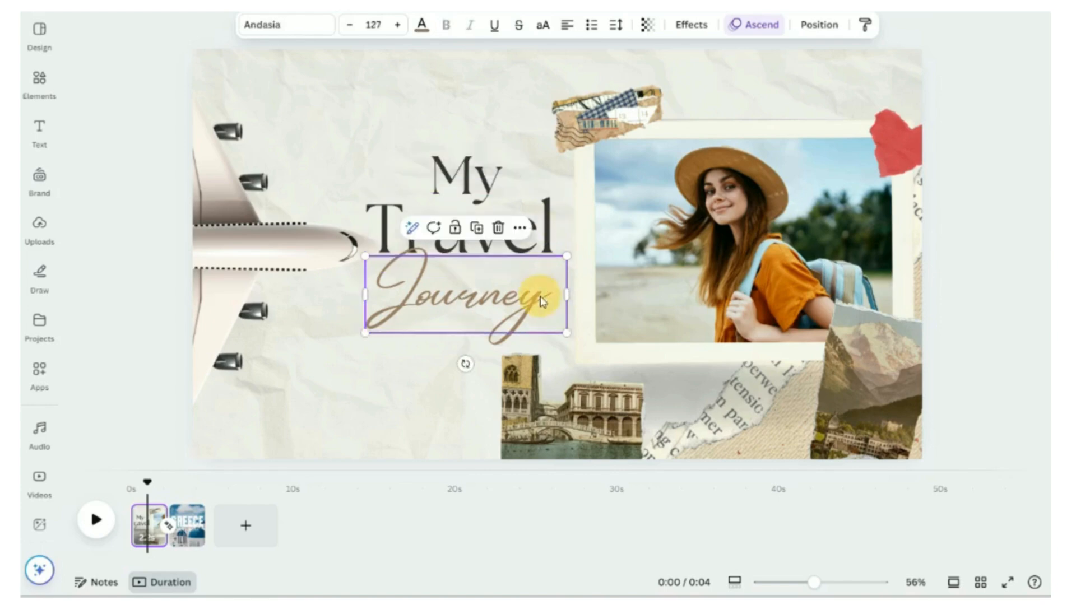
left_click(484, 184)
left_click(531, 230, "shift")
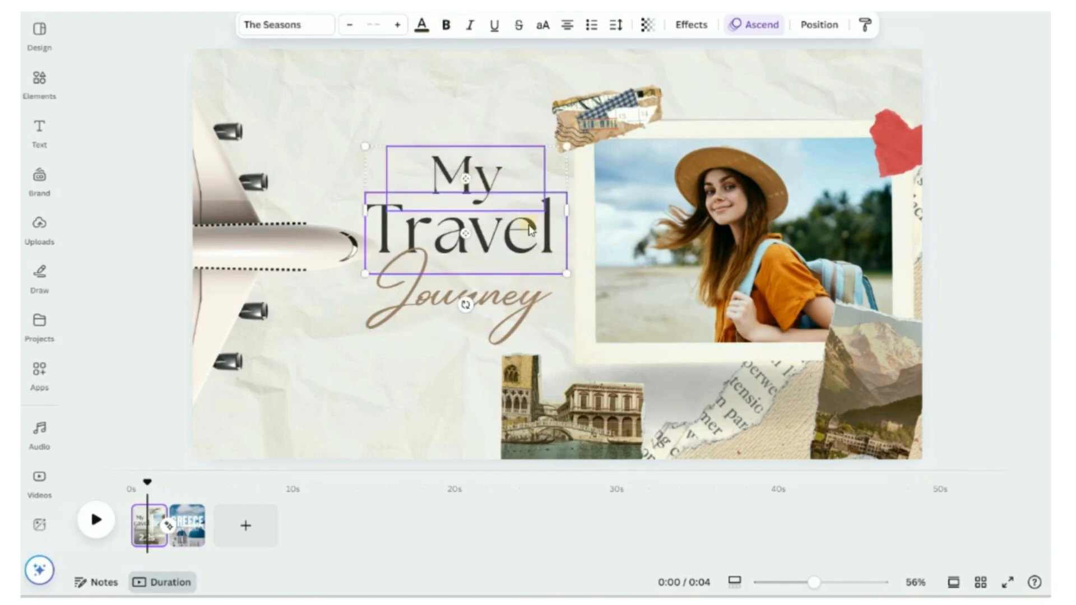
left_click(534, 314, "shift")
left_click(756, 25)
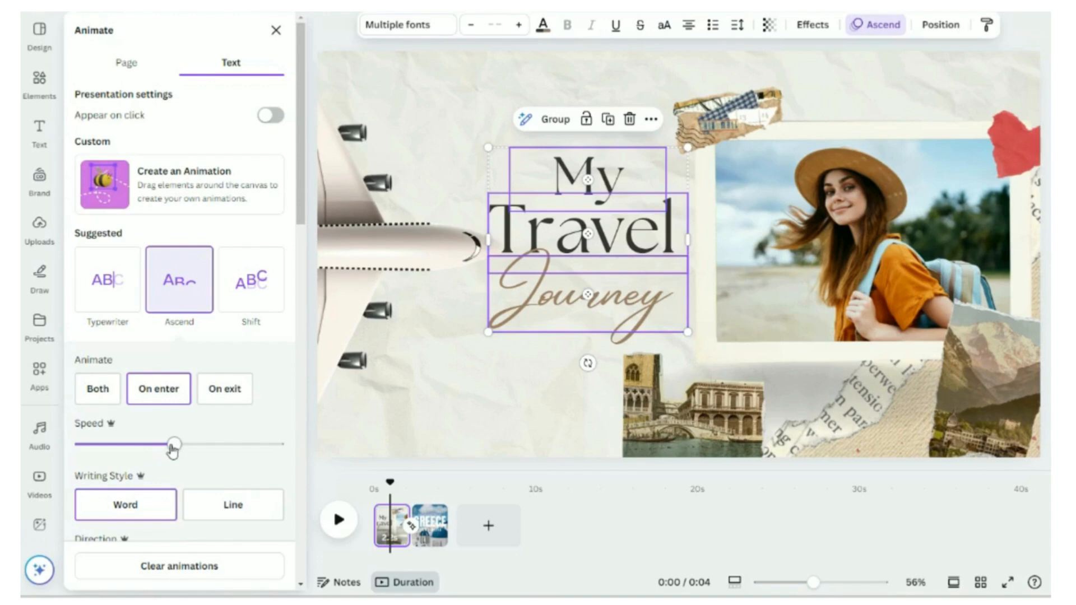
left_click_drag(178, 448, 200, 448)
left_click(275, 30)
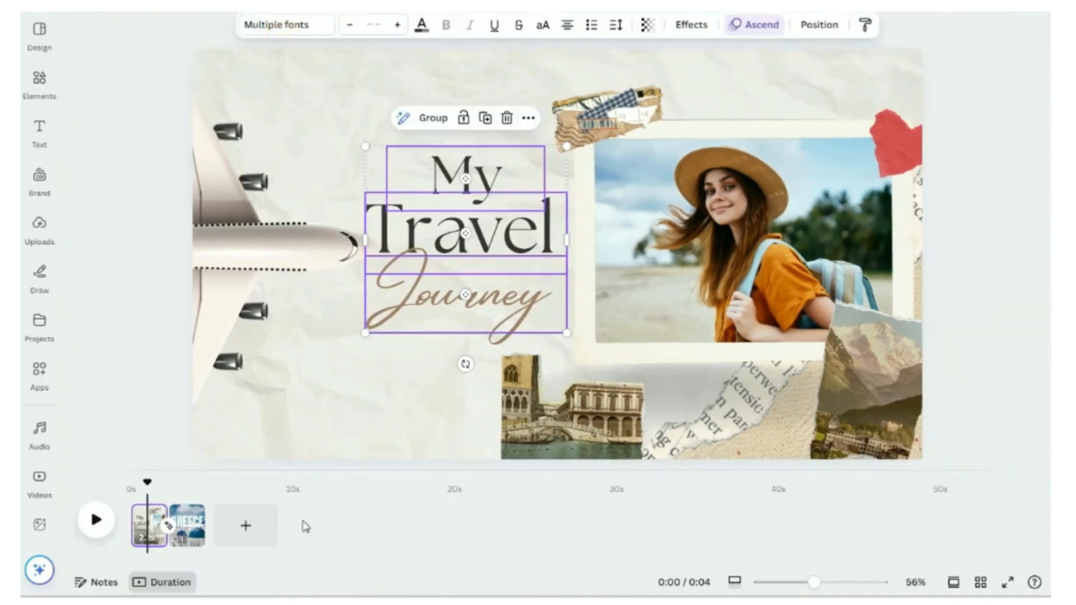
Step: Preview the first page's animation from the start
left_click_drag(150, 484, 133, 486)
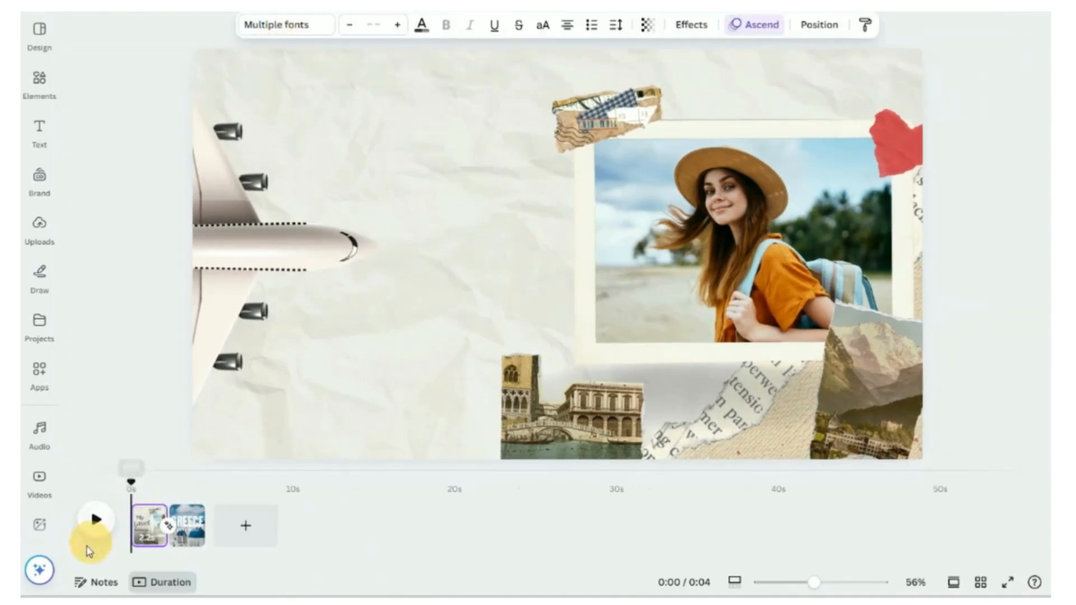
left_click(92, 531)
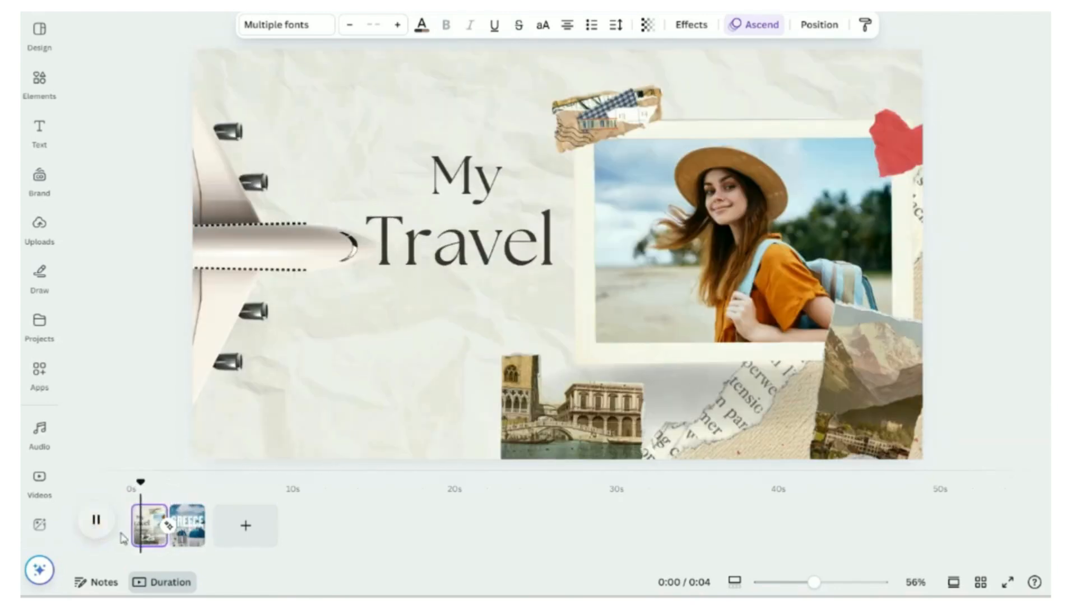
left_click(93, 522)
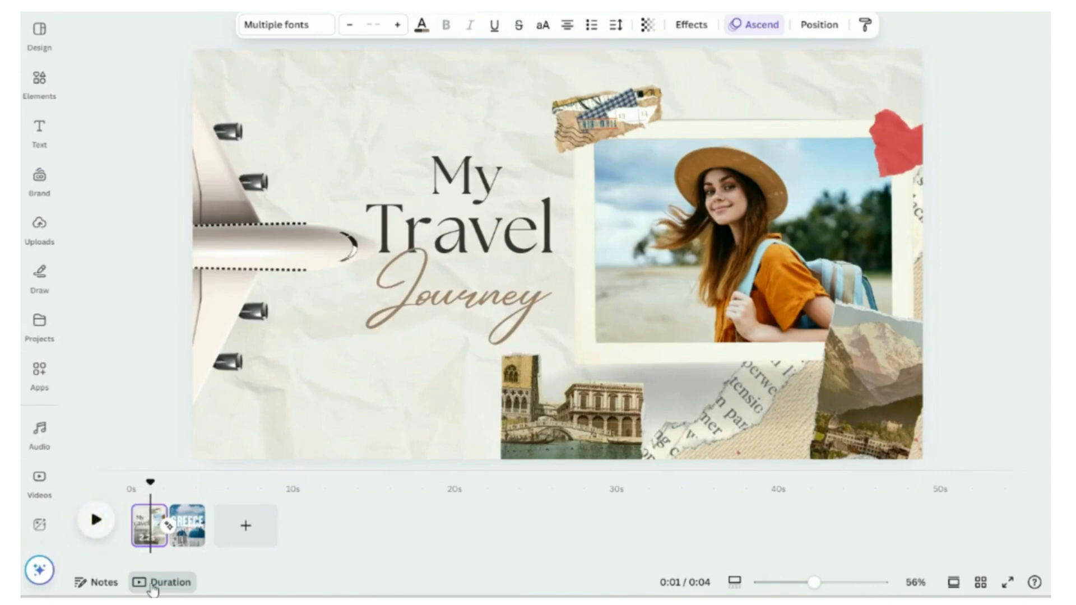
Step: On the Greece Santorini page, apply the Photo Zoom page animation
left_click(186, 536)
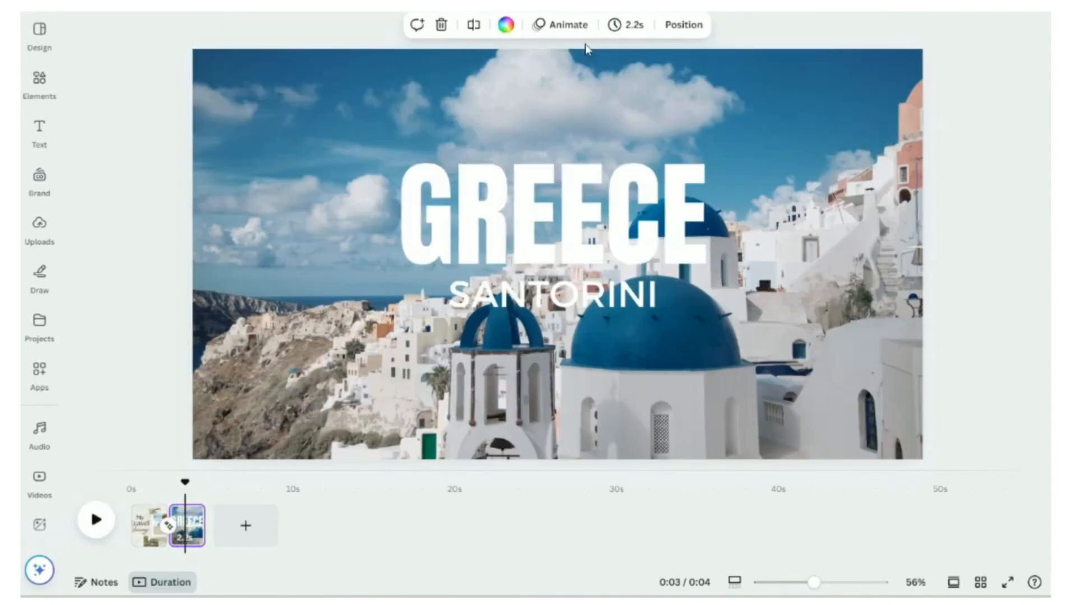
left_click(568, 25)
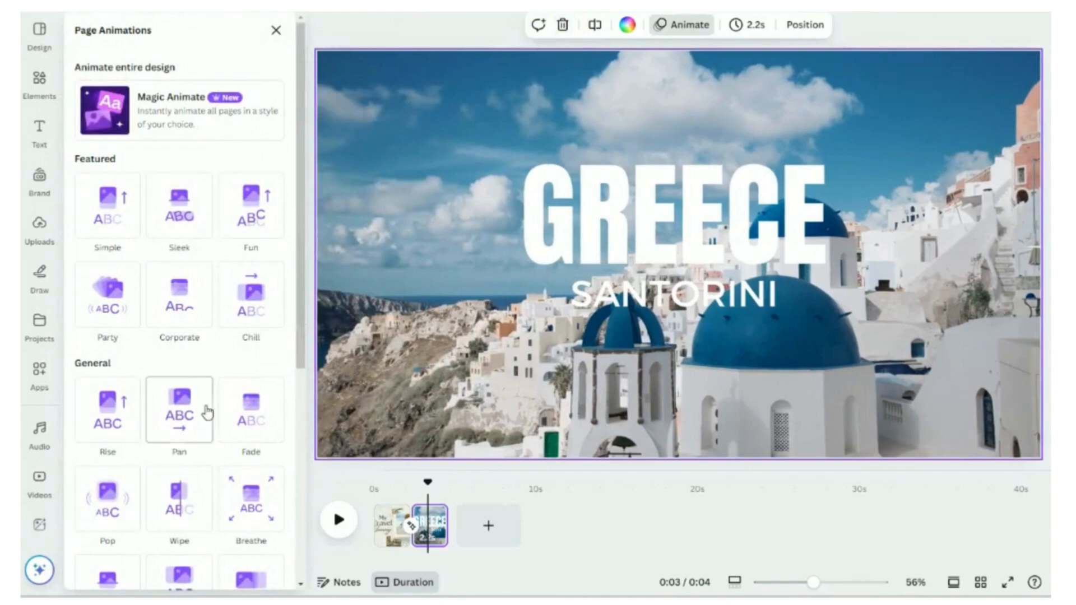
scroll(224, 396, "down", 6)
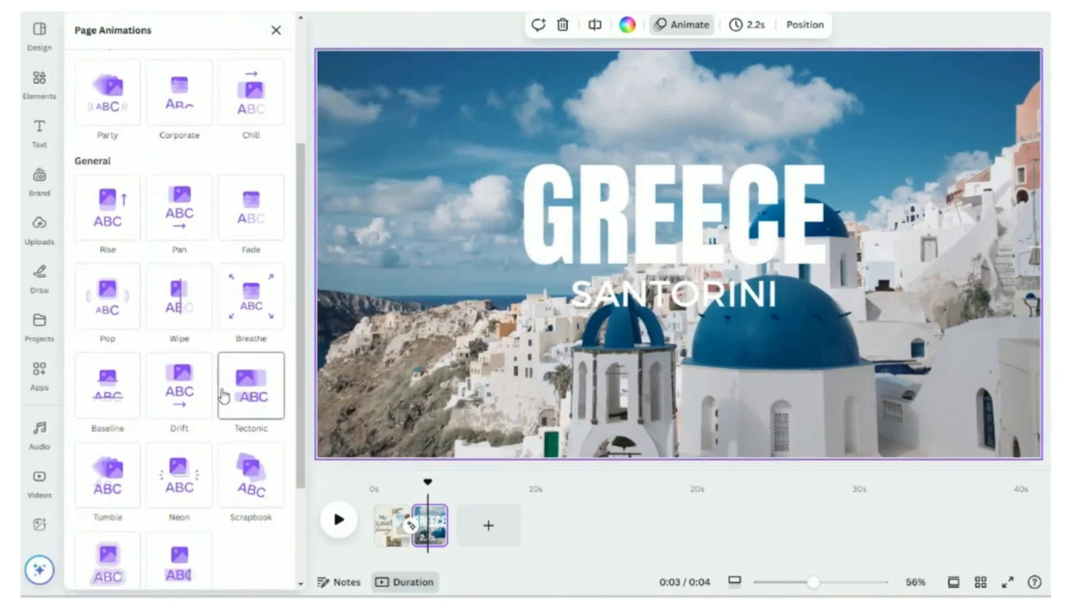
scroll(224, 397, "down", 1)
left_click(251, 526)
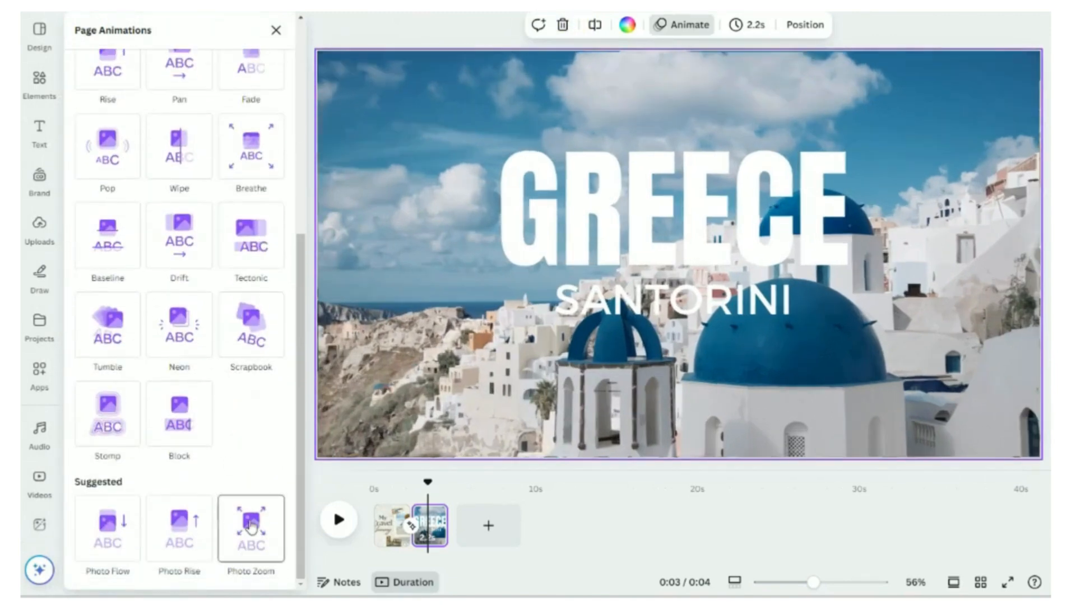
scroll(212, 437, "down", 2)
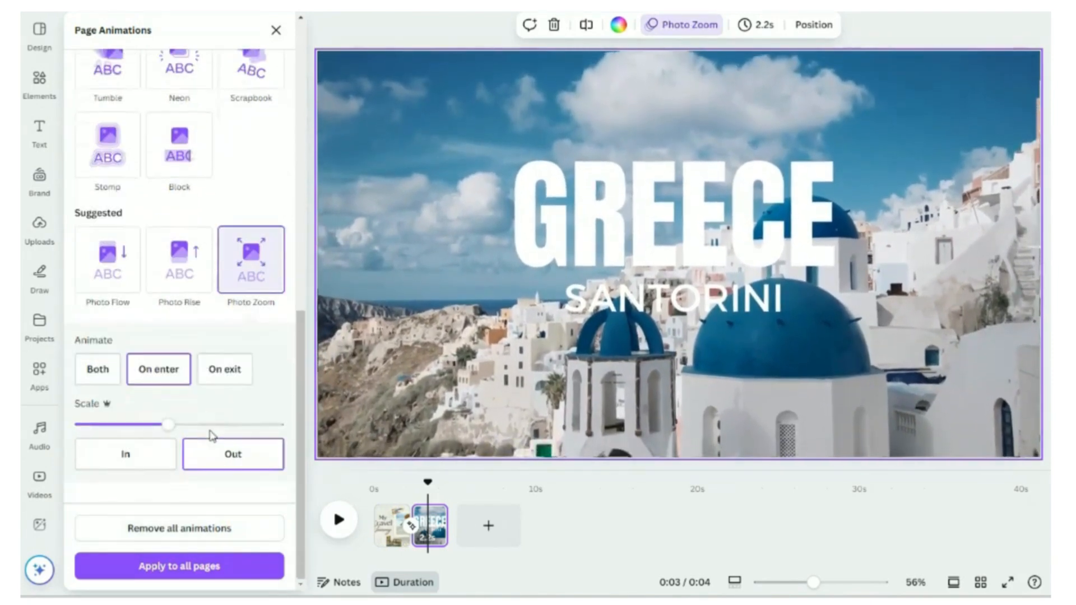
Step: Set the Photo Zoom scale to maximum, try the In direction, and keep it zooming Out
left_click_drag(169, 426, 274, 435)
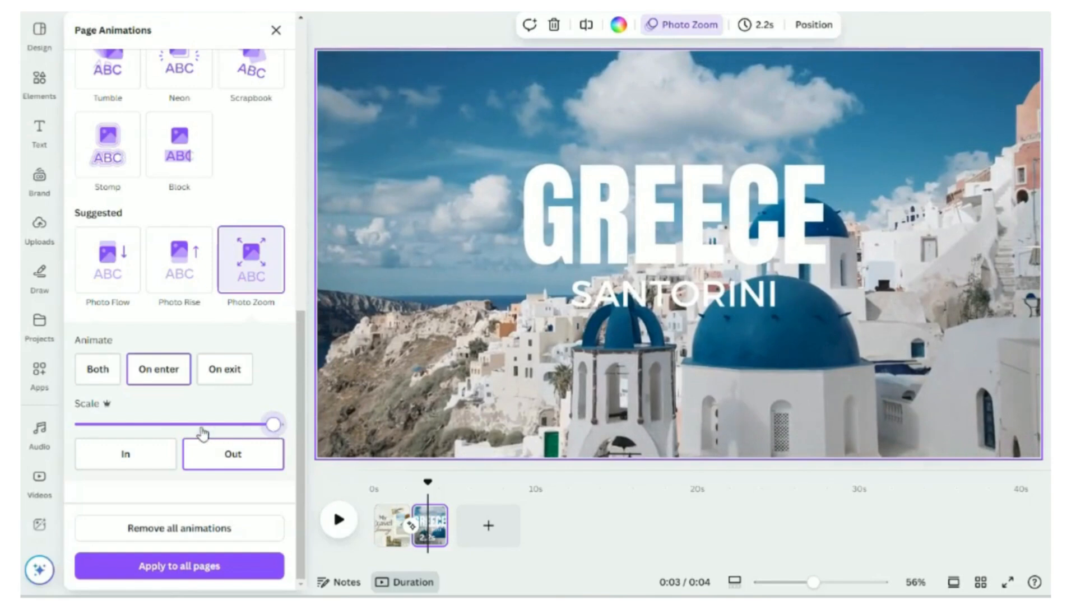
left_click(144, 457)
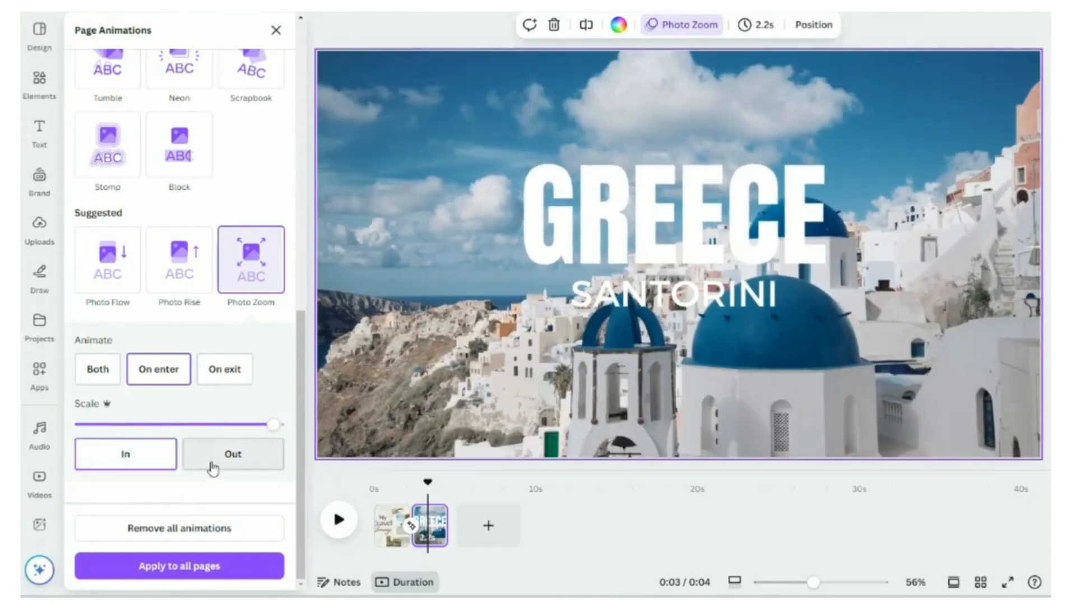
left_click(213, 467)
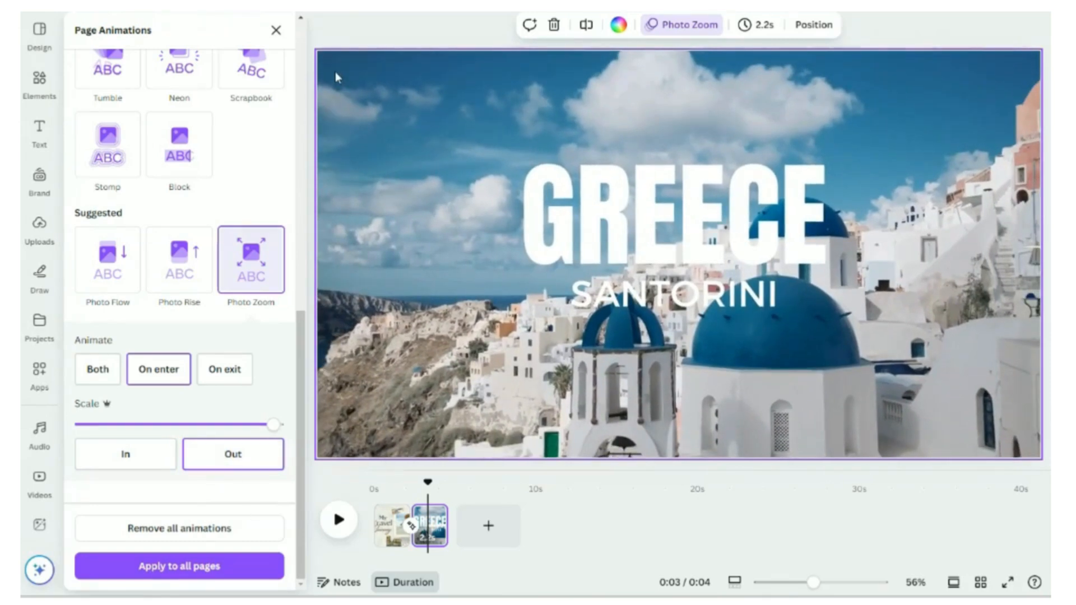
left_click(275, 33)
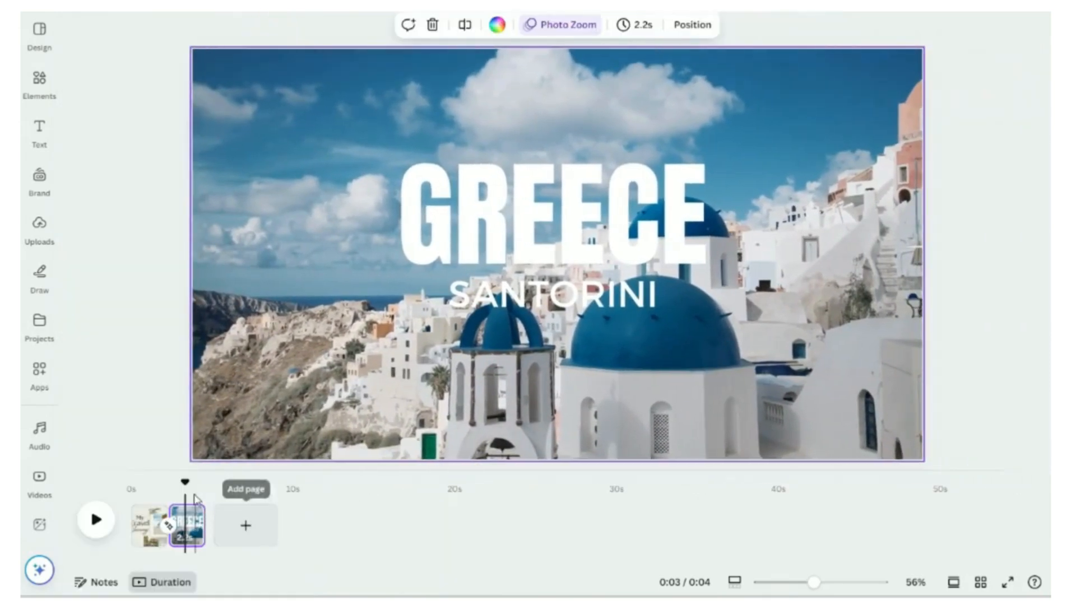
left_click_drag(187, 485, 130, 482)
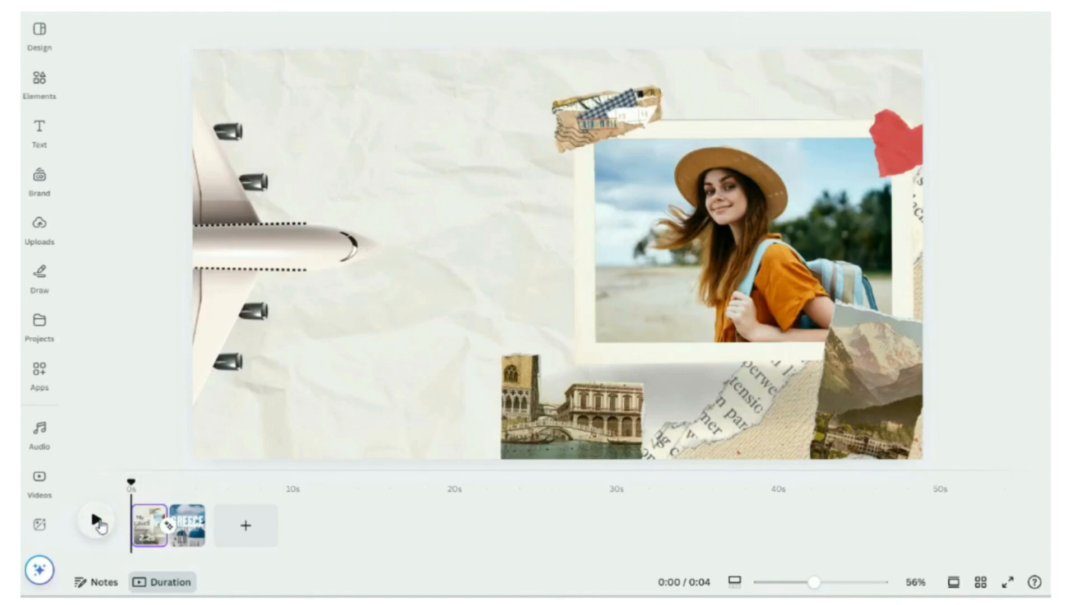